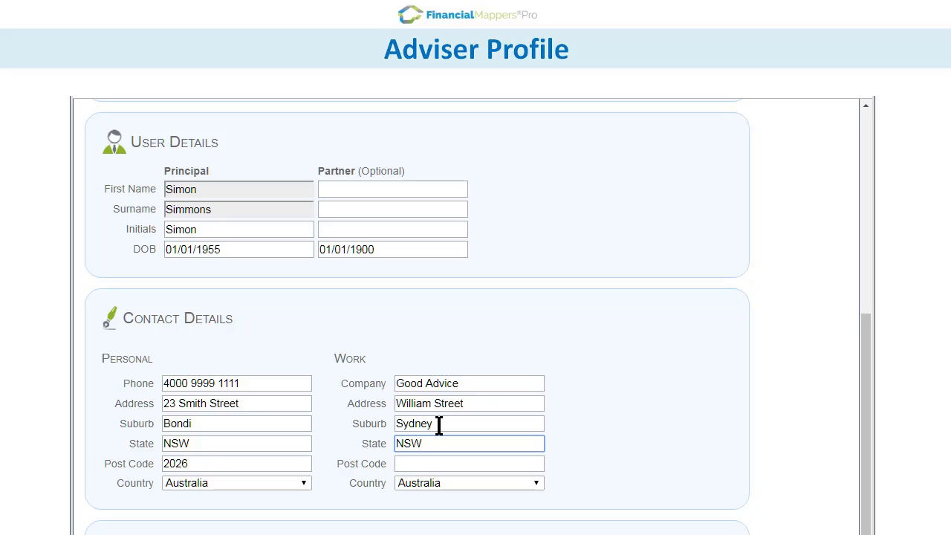
Fill in the adviser's work post code in the Work Post Code field.
key("Tab")
type("200")
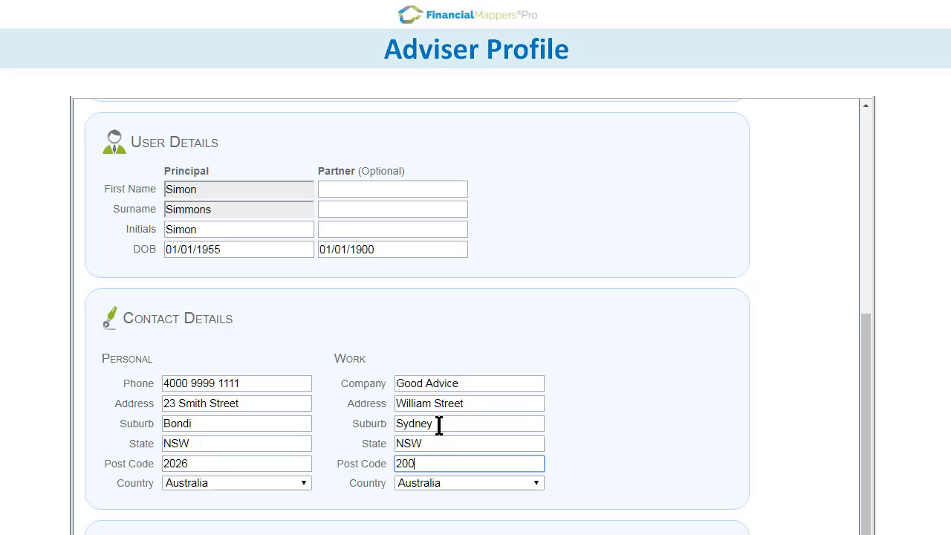
type("0")
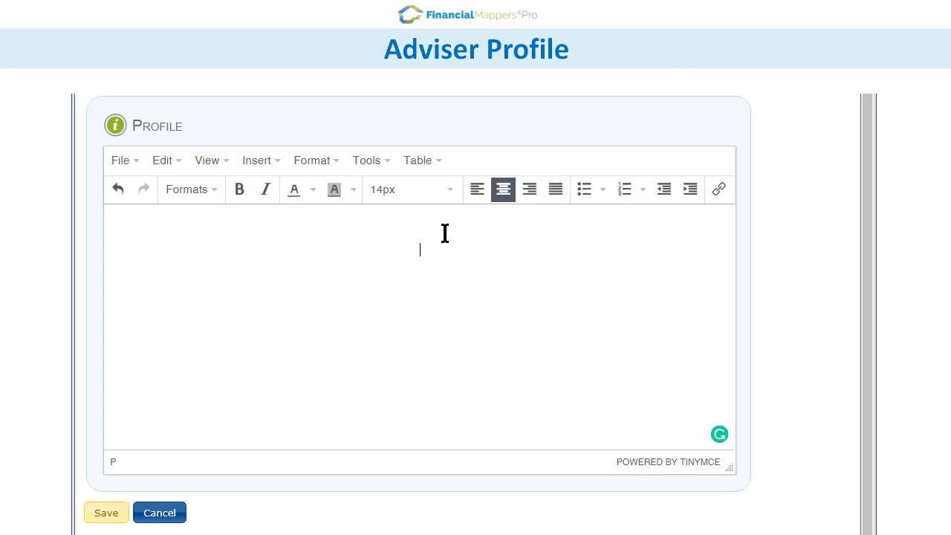
Paste the portrait photo into the profile and shrink it to thumbnail size.
key("ctrl+v")
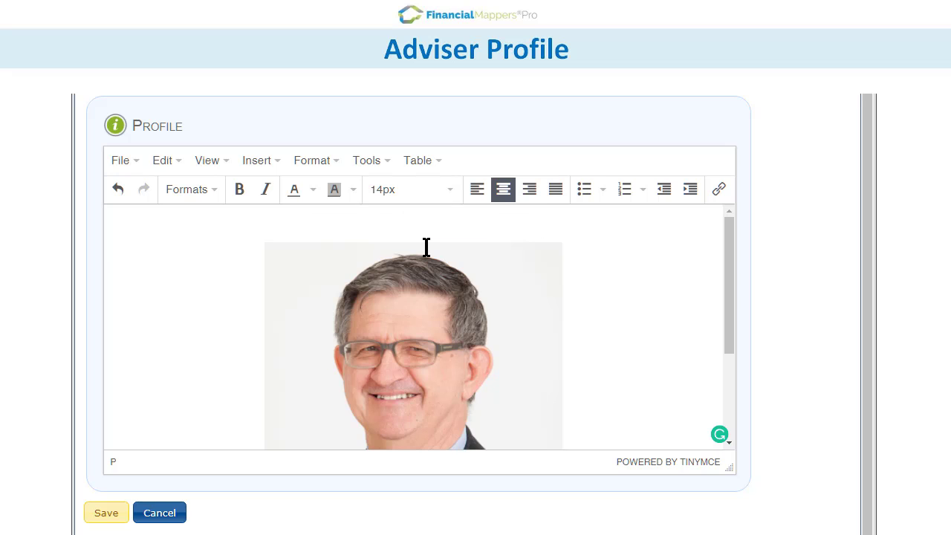
left_click(493, 281)
left_click_drag(561, 246, 385, 390)
Add the adviser's name below as a centred bold Heading 4, then paste the wealth-creation paragraph.
left_click(414, 388)
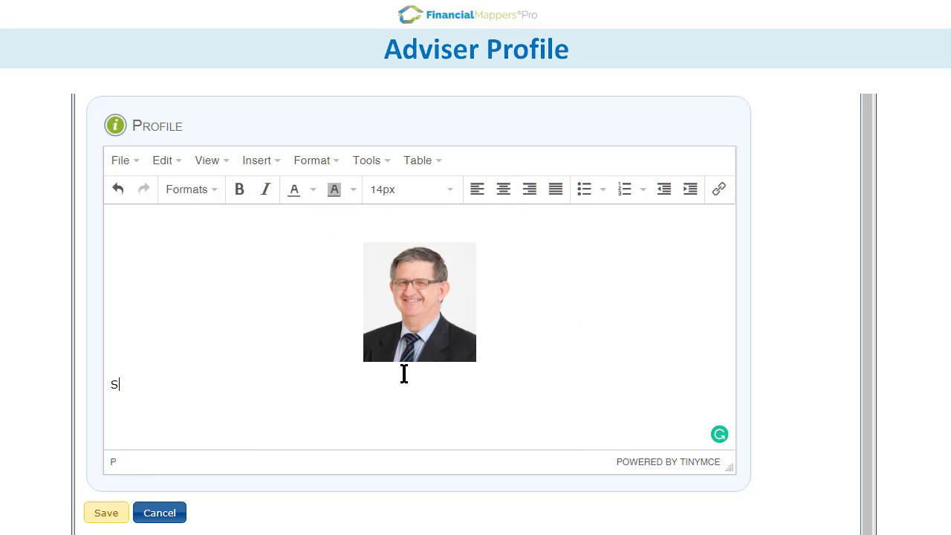
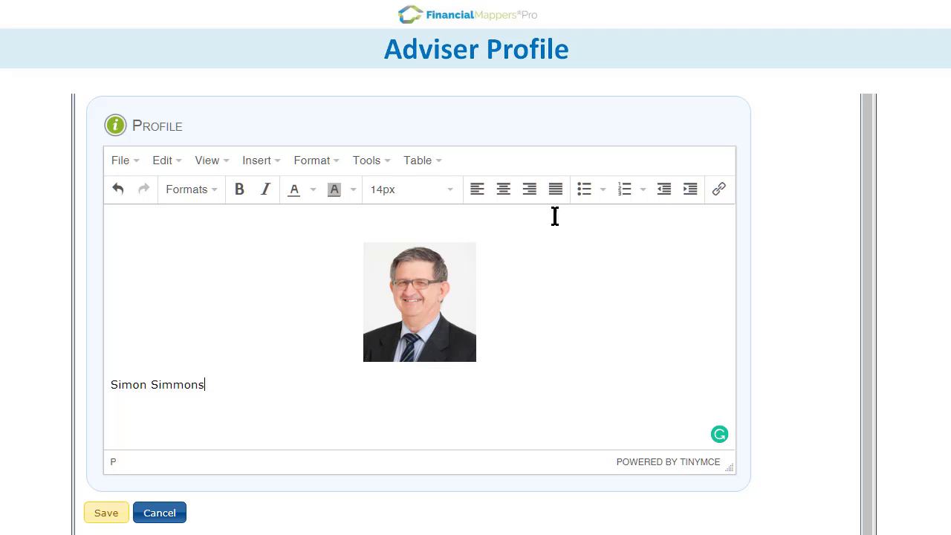
left_click(504, 191)
left_click_drag(372, 384, 470, 384)
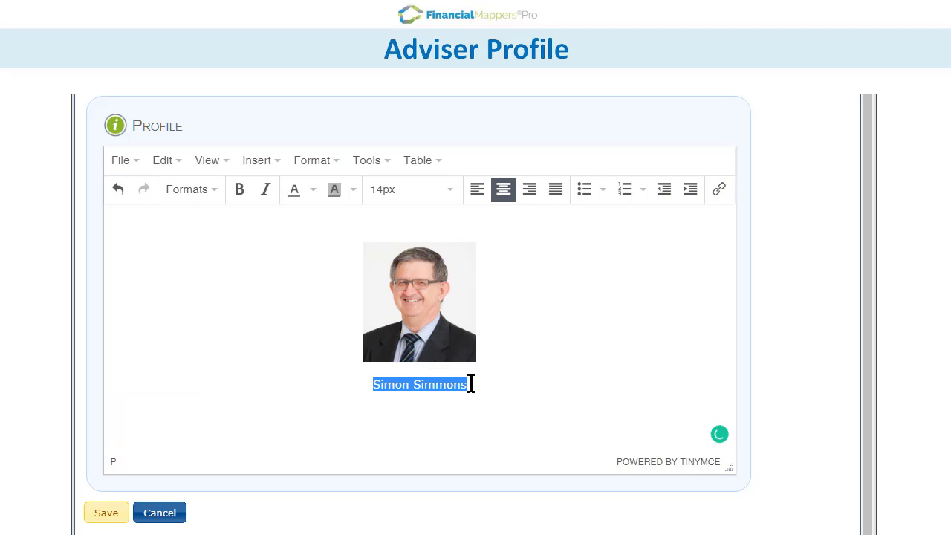
left_click(236, 193)
left_click(204, 191)
mouse_move(204, 218)
left_click(387, 306)
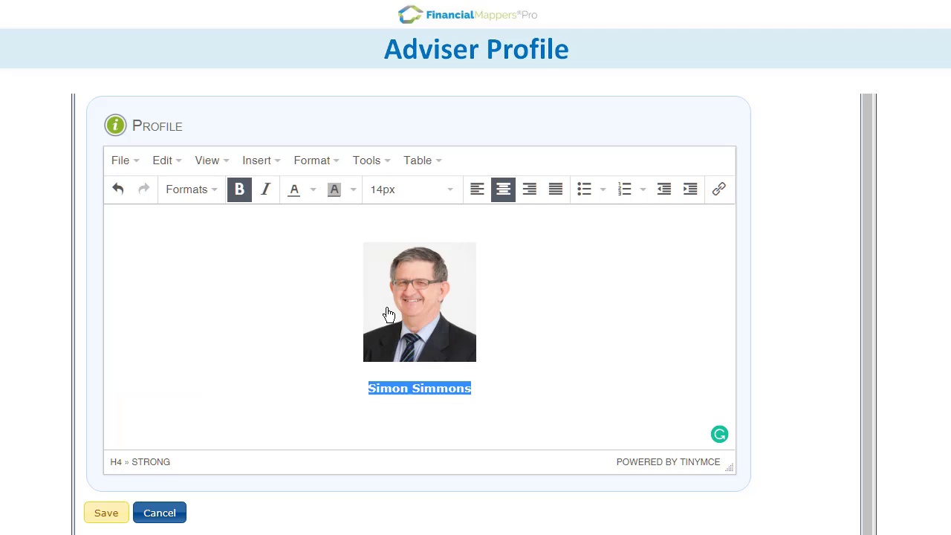
left_click(474, 389)
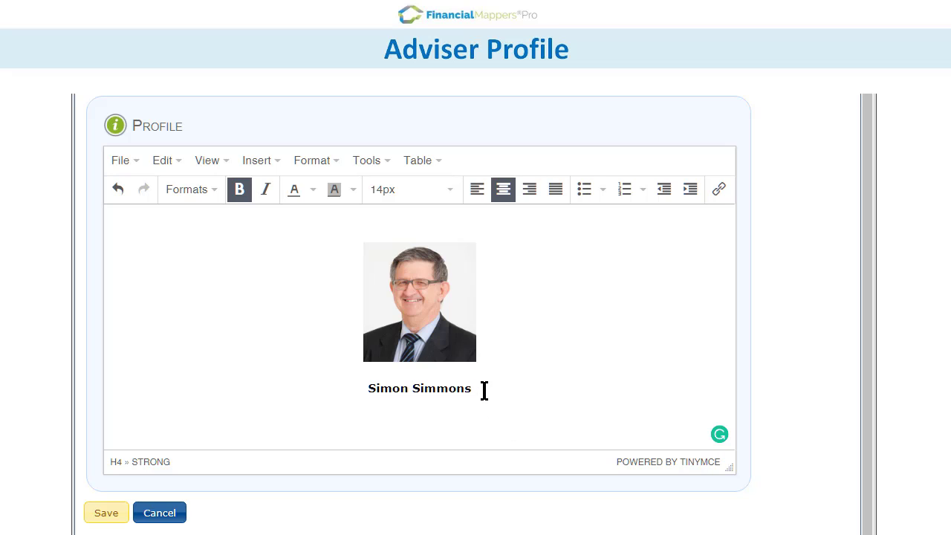
key("Return")
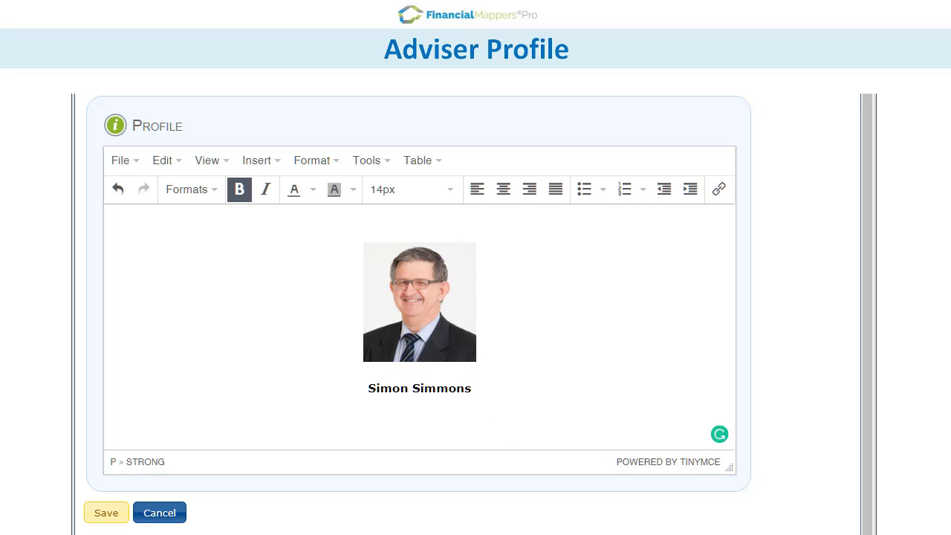
type("Wealth creation and financial independence need not be a dream.  With our team at Good Advice, I can guide you to achieve your financial goals. I have over 30-years’ experience in financial planning. I am a Certified Financial Planner (CFP), Financial Planning Association of Australia.")
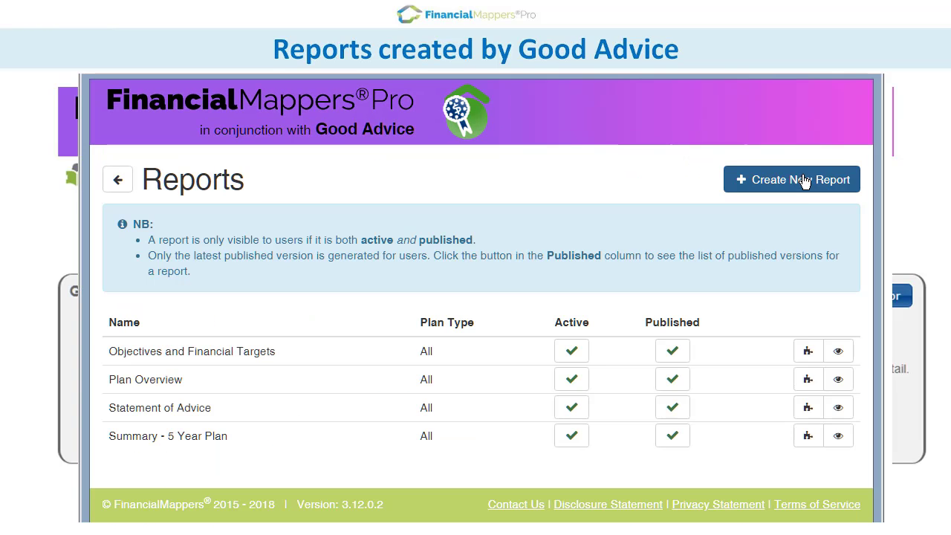
Create and save a 'Net Worth' report with its plan-summary description and My Financial Mapper theme.
left_click(802, 182)
type("Net Worth")
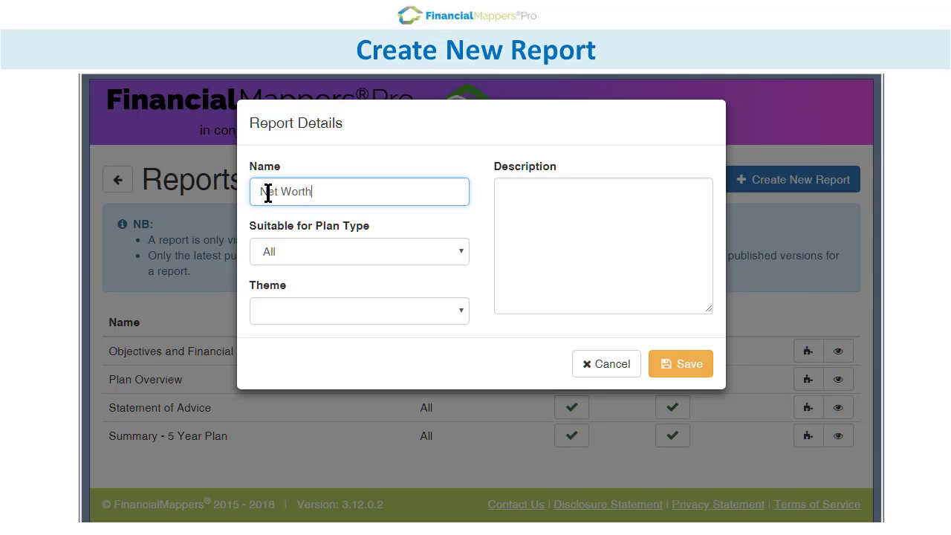
left_click(527, 201)
type("This is a summ")
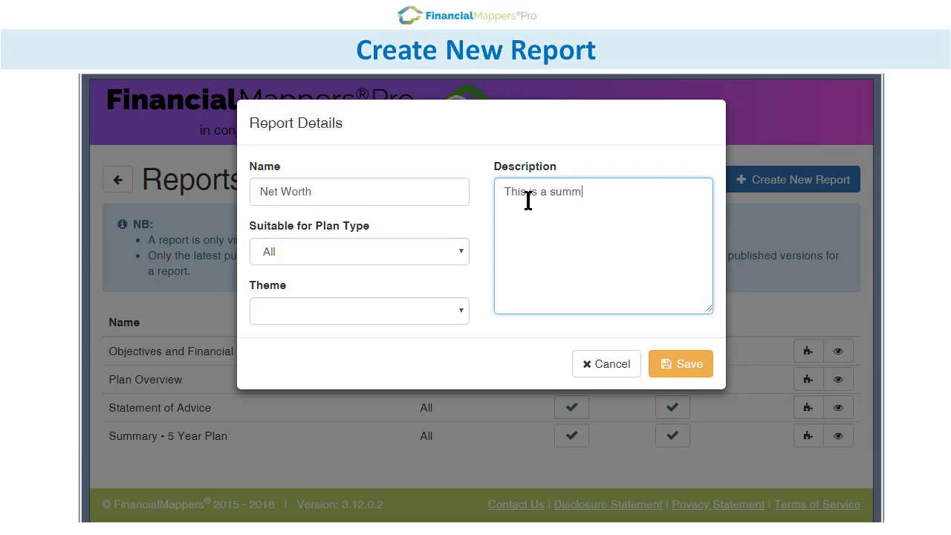
type("ary of your Net Worth at the ")
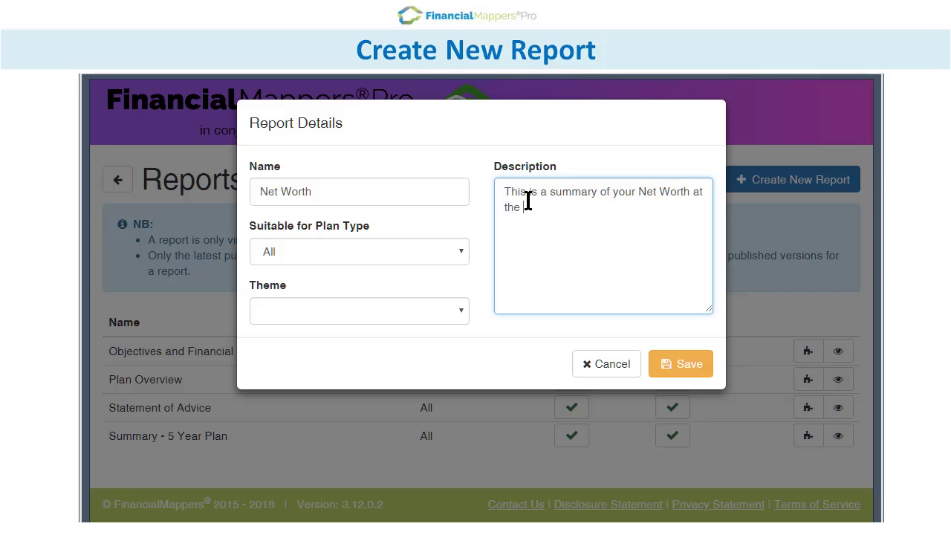
type("start and end of the plan.")
left_click(460, 301)
left_click(452, 331)
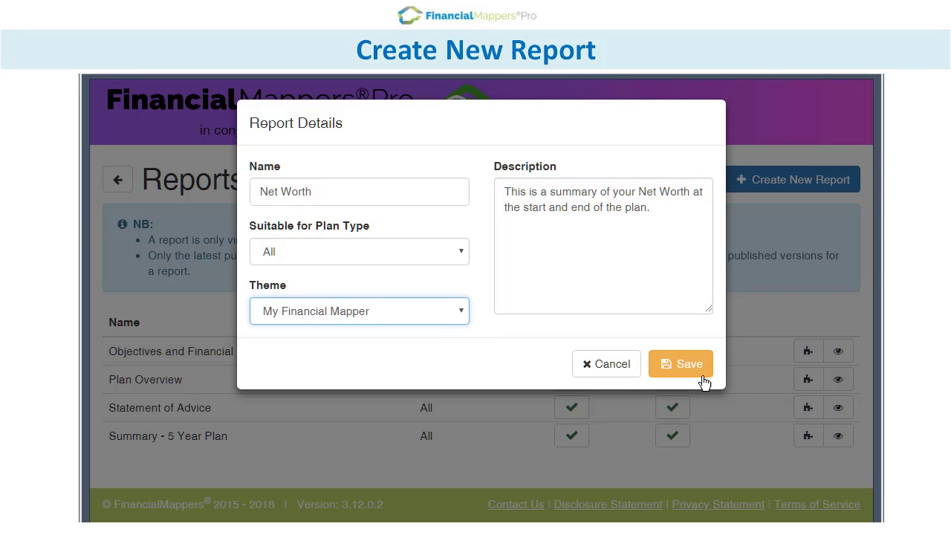
left_click(703, 377)
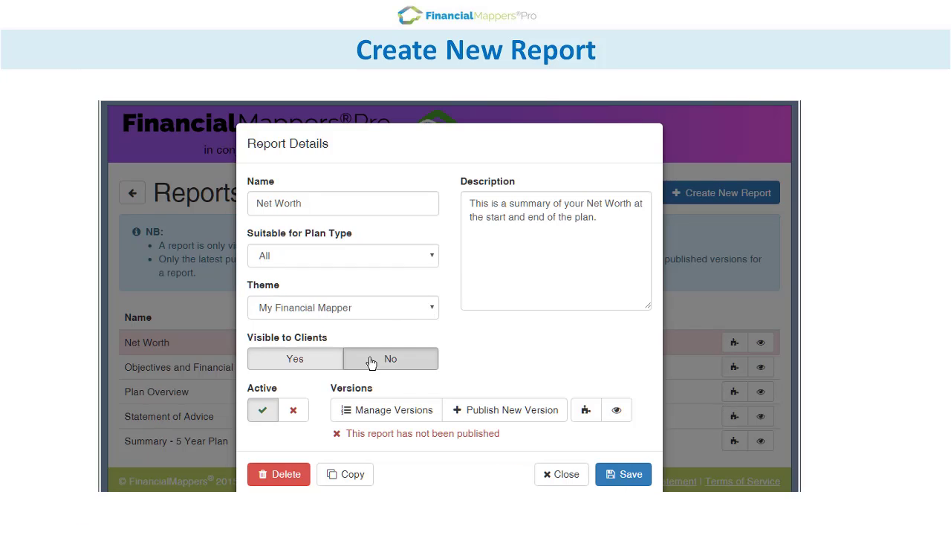
Set Visible to Clients to No, save, and open the report builder.
left_click(371, 360)
left_click(628, 477)
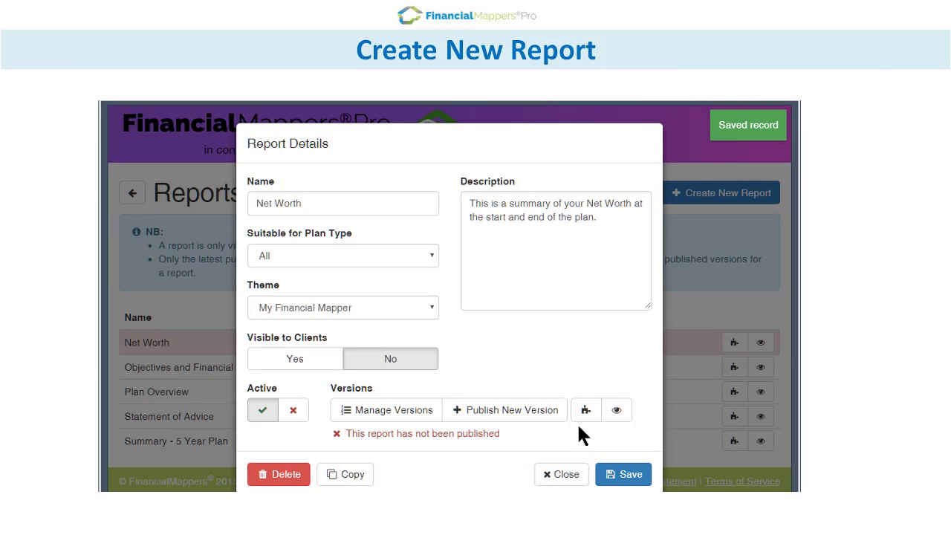
left_click(586, 410)
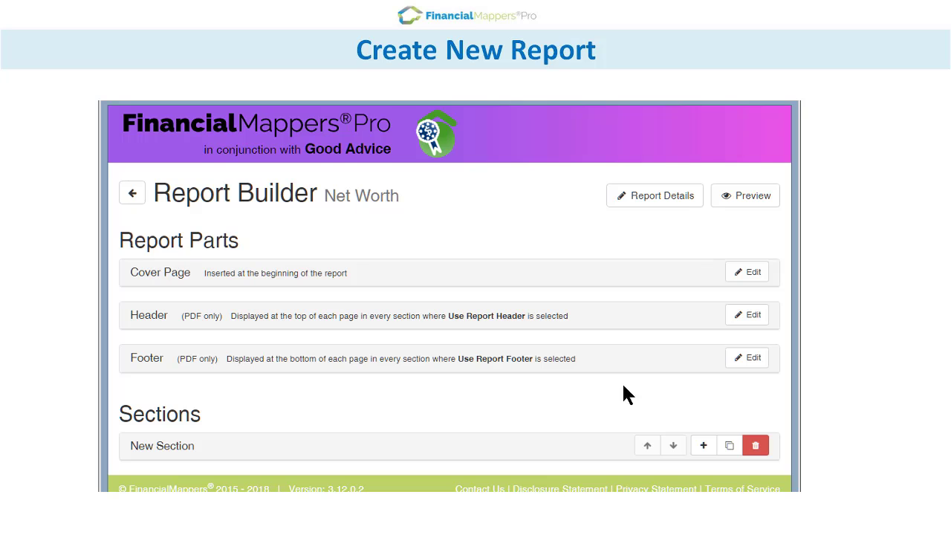
Add the DOB(s) placeholder under the client names on the cover page.
left_click(756, 272)
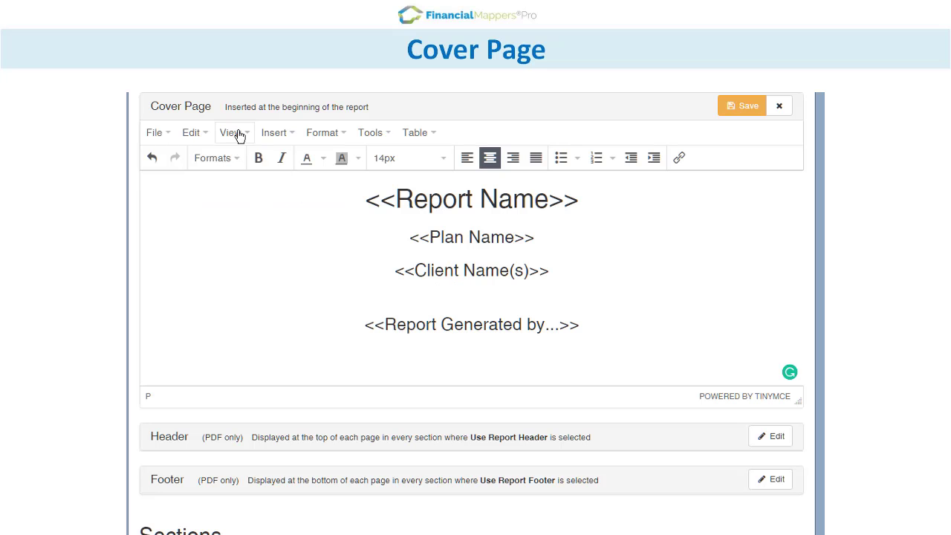
left_click(273, 133)
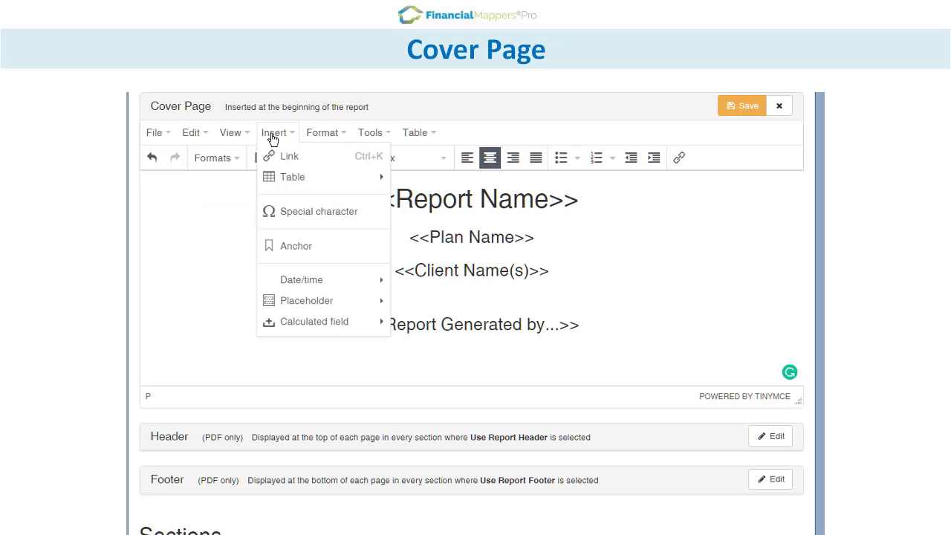
mouse_move(374, 303)
mouse_move(392, 346)
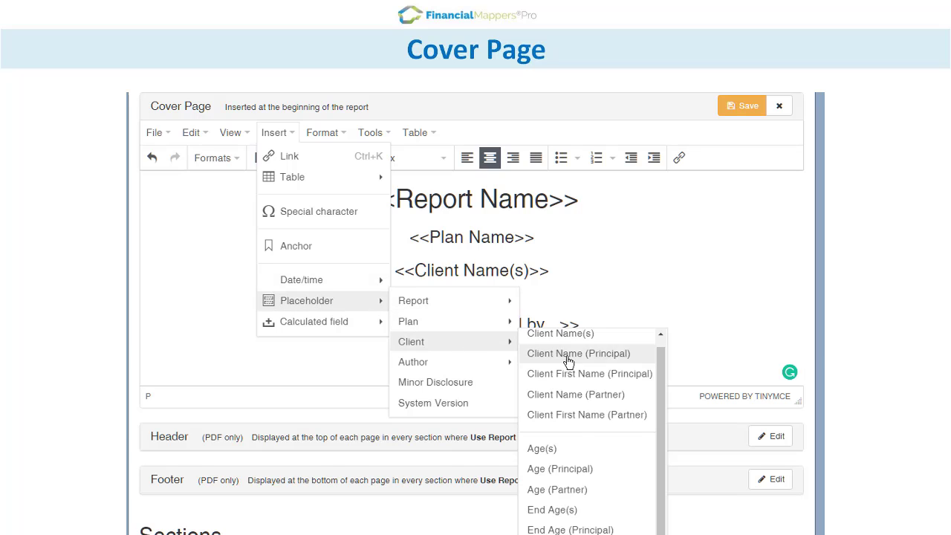
left_click(553, 534)
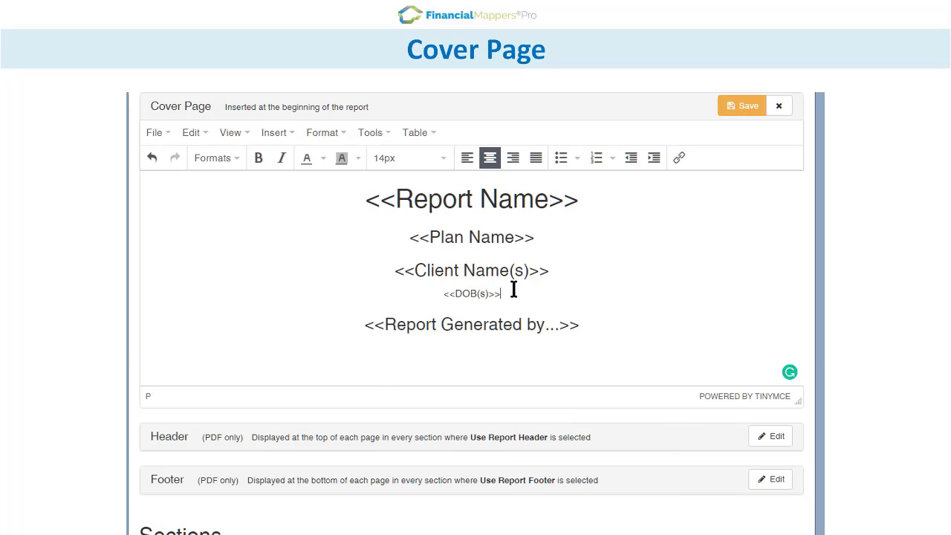
key("Return")
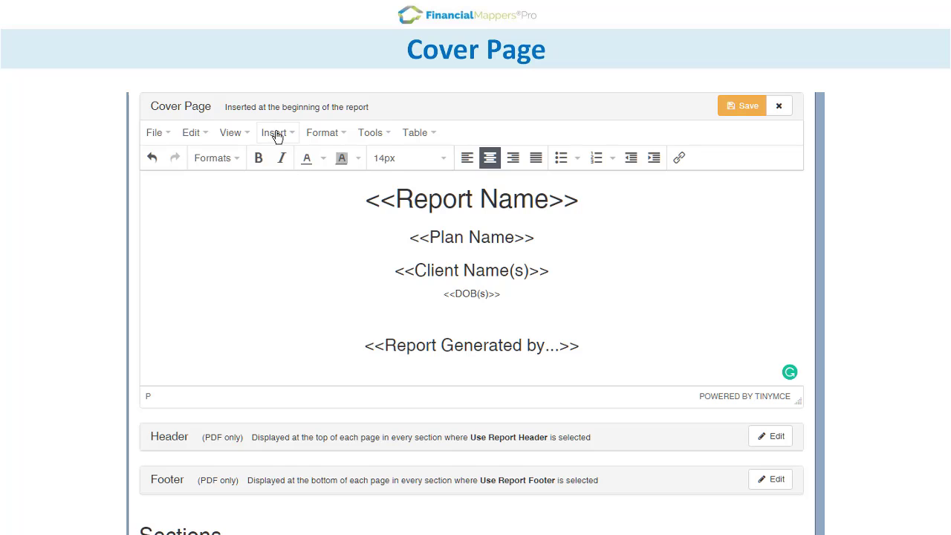
Insert the client's personal address, suburb, state and post code placeholders.
left_click(274, 132)
mouse_move(334, 302)
mouse_move(421, 344)
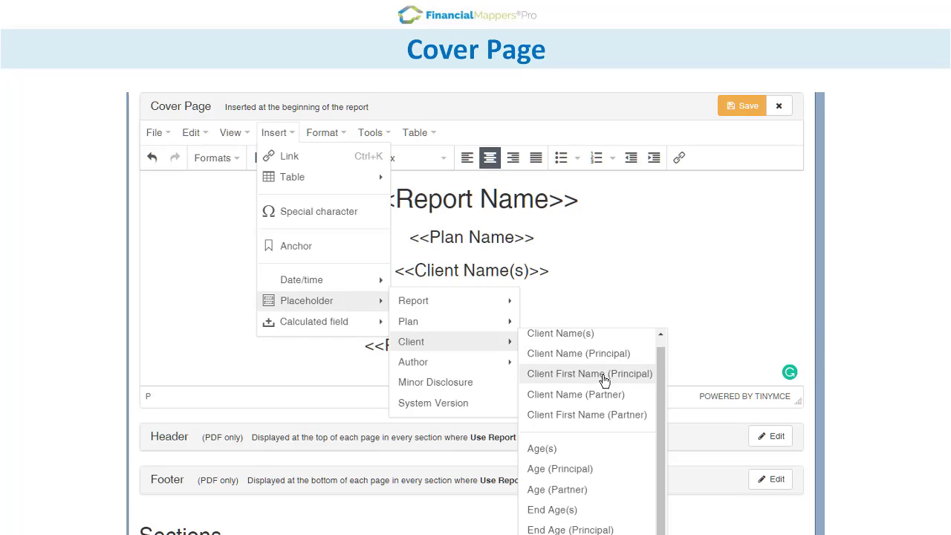
left_click(563, 533)
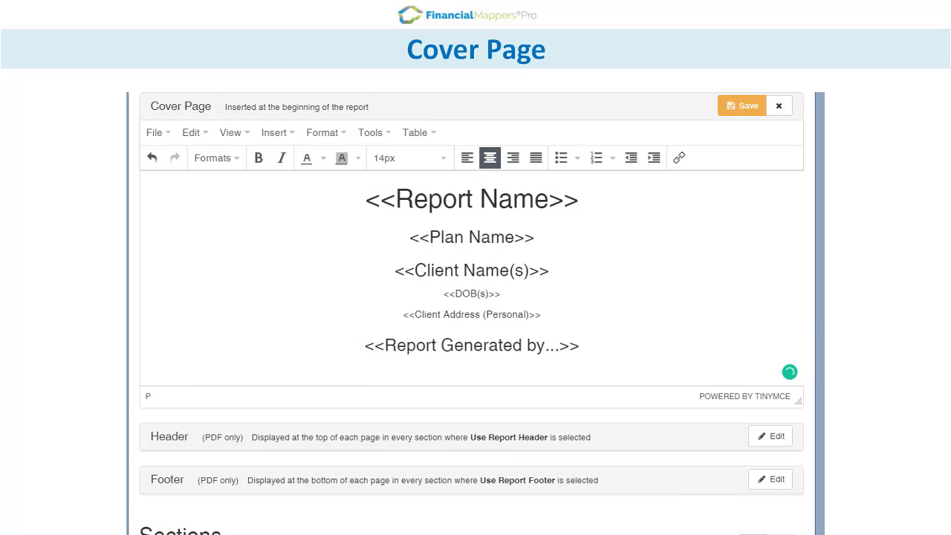
left_click(276, 132)
mouse_move(274, 302)
mouse_move(493, 346)
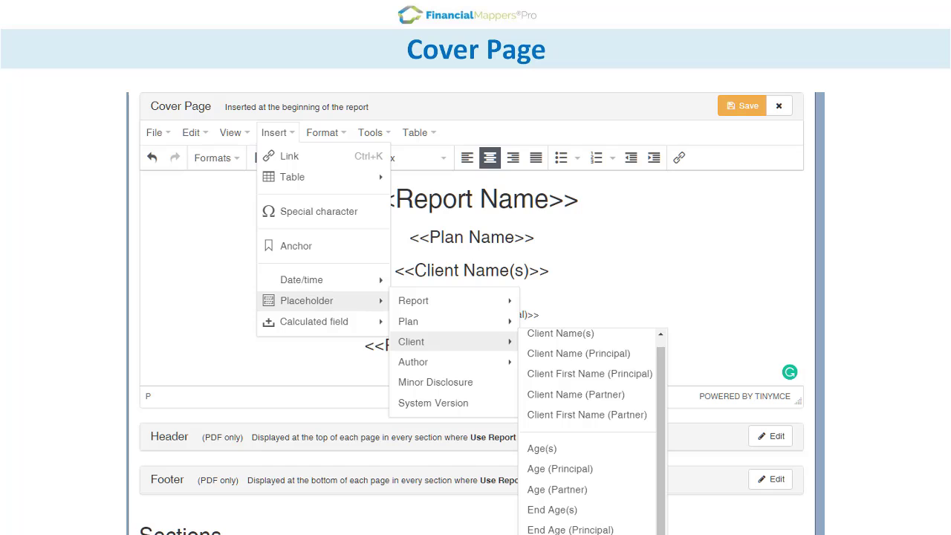
left_click(562, 533)
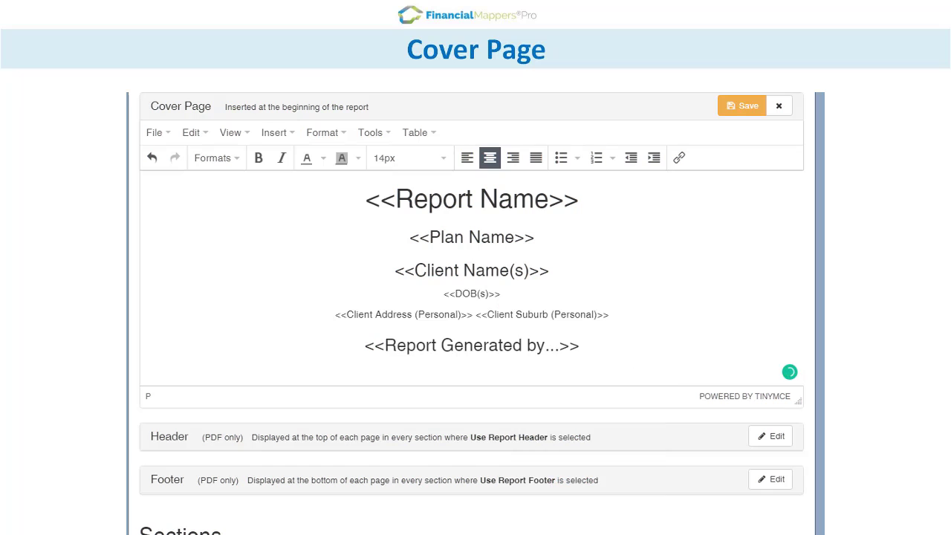
left_click(276, 132)
mouse_move(361, 303)
mouse_move(405, 343)
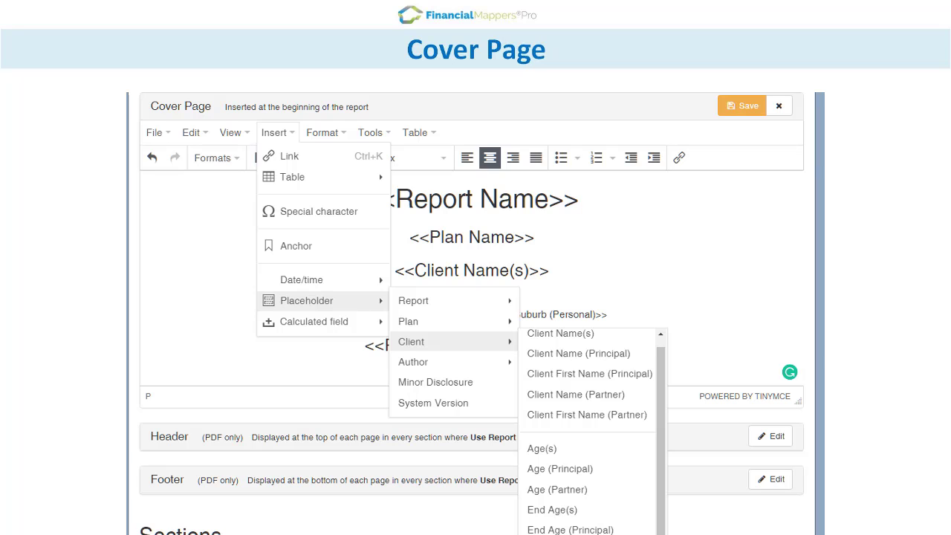
left_click(562, 534)
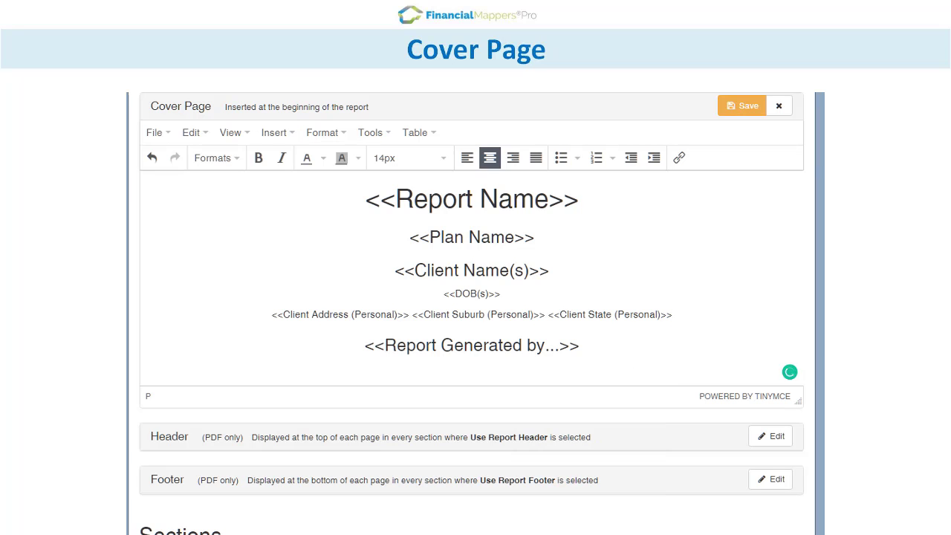
left_click(271, 134)
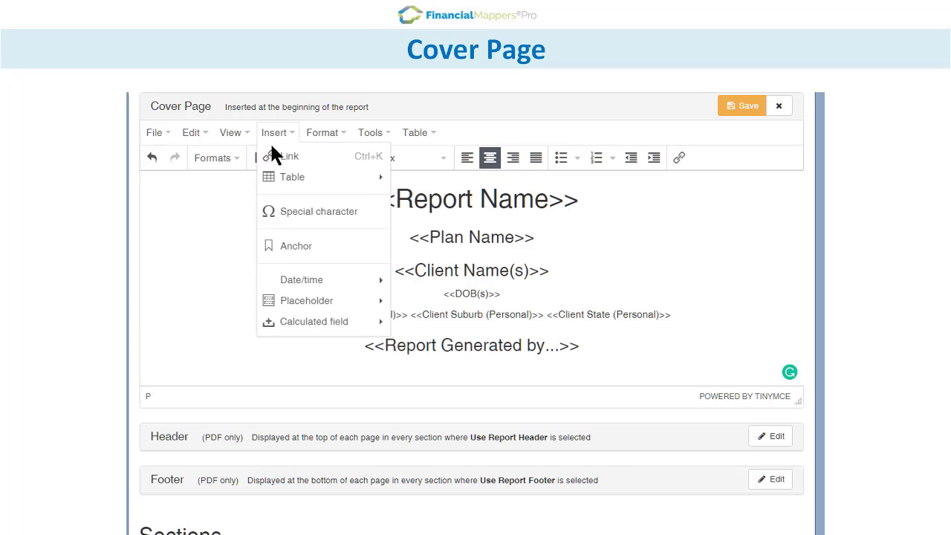
mouse_move(322, 301)
mouse_move(431, 340)
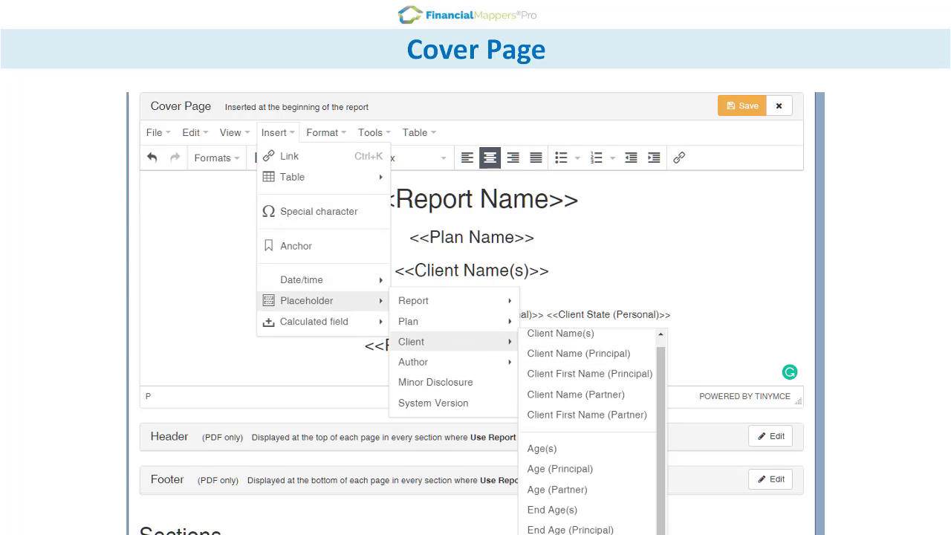
left_click(587, 532)
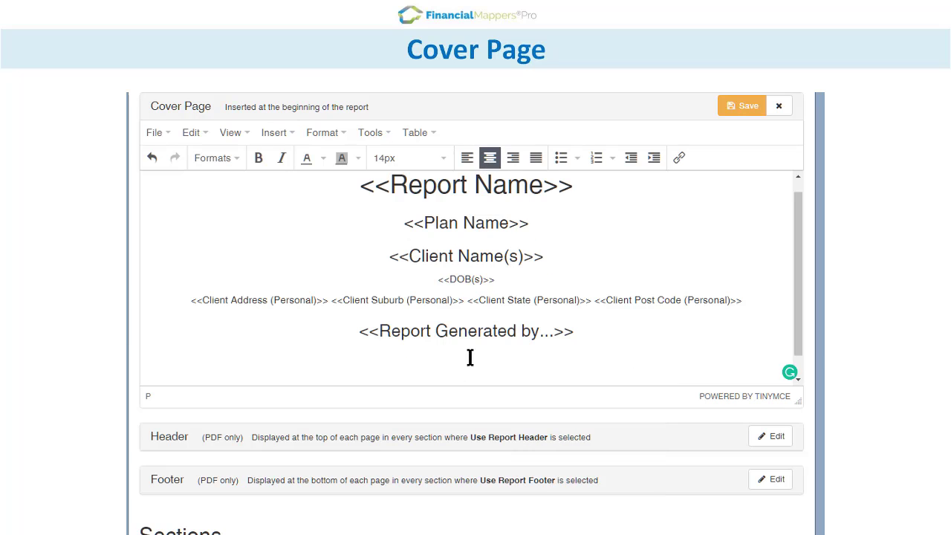
Insert the Author Profile placeholder and save the cover page content.
left_click(277, 133)
mouse_move(327, 300)
mouse_move(429, 334)
mouse_move(465, 364)
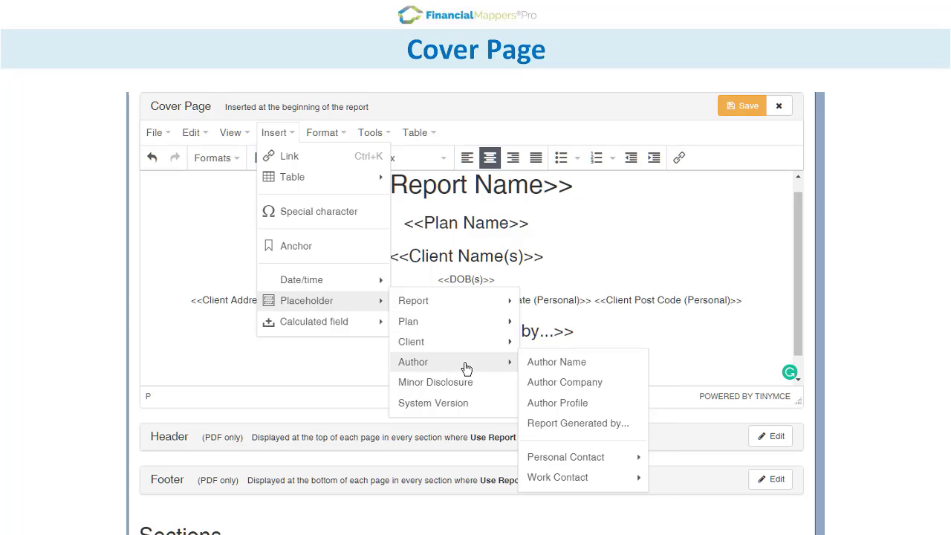
left_click(597, 402)
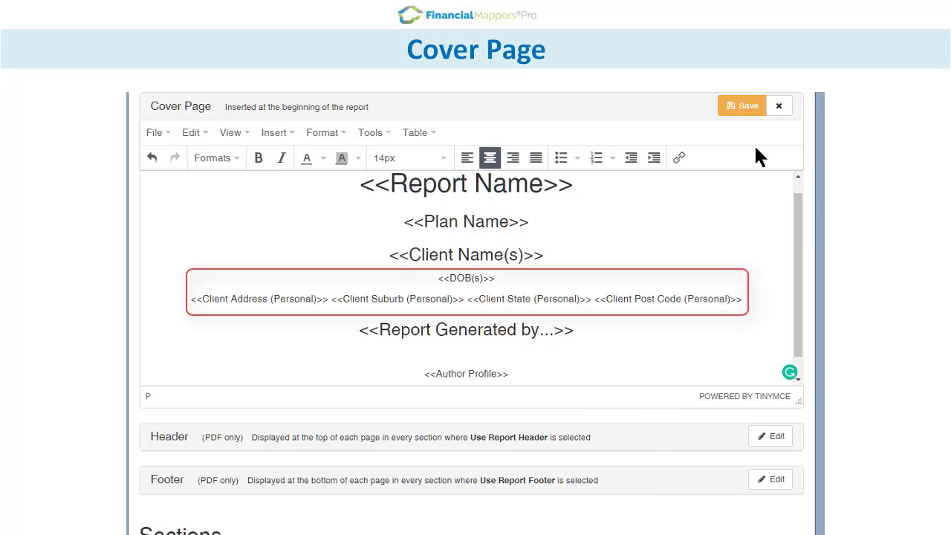
left_click(741, 109)
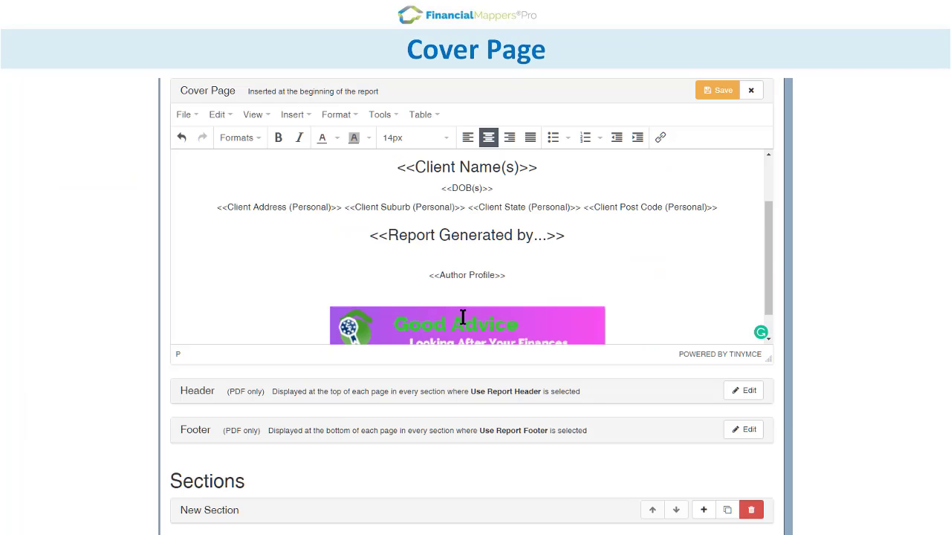
Enlarge the Good Advice banner image on the cover and save.
scroll(769, 256, "down", 1)
left_click(357, 307)
left_click_drag(329, 272, 251, 260)
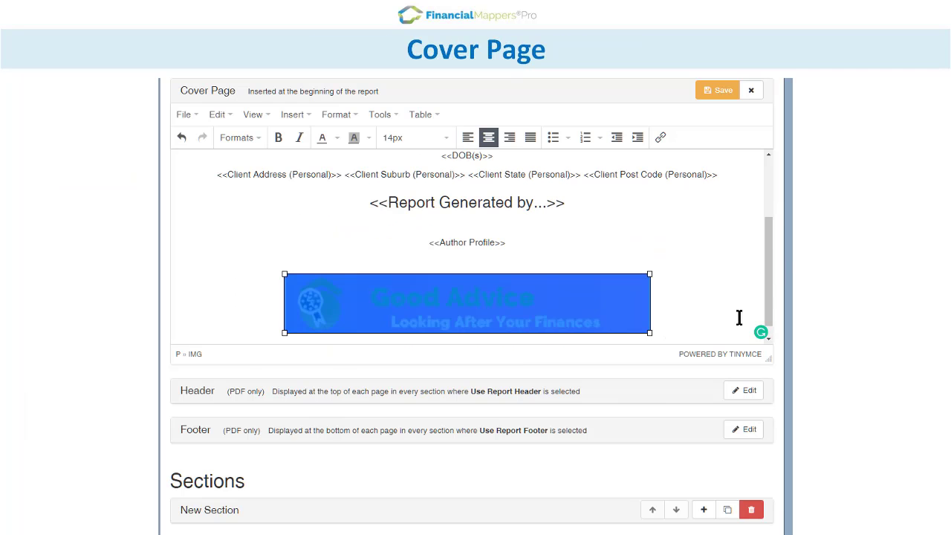
left_click(719, 90)
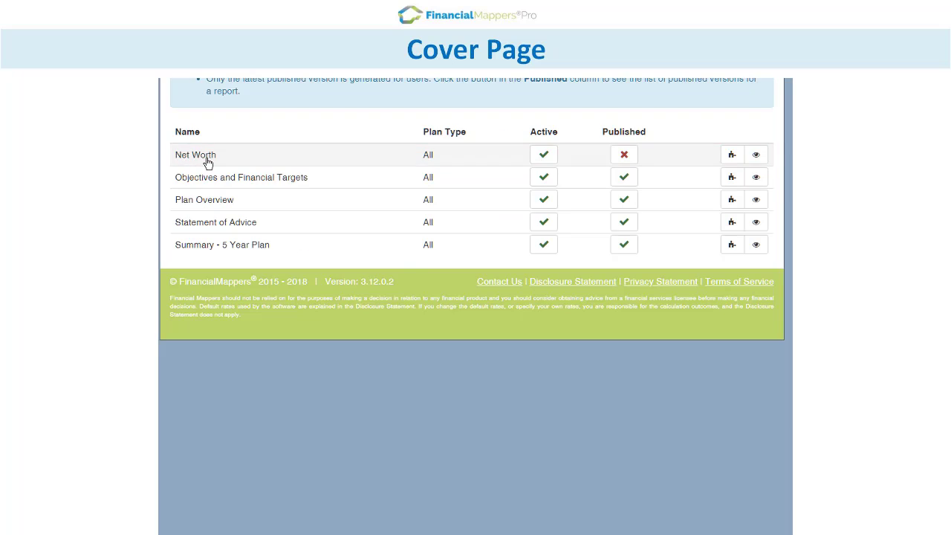
Publish a new version of the Net Worth report and review its rendered cover.
left_click(207, 156)
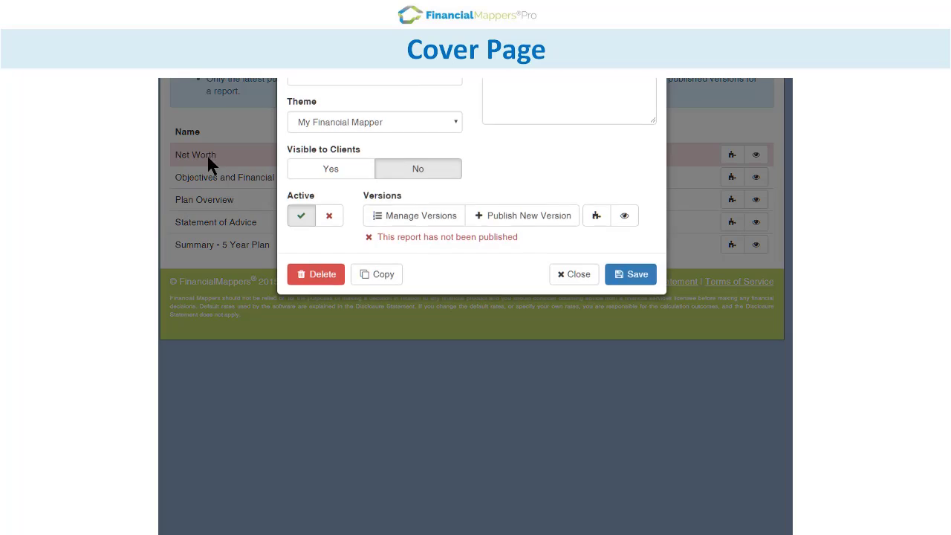
left_click(505, 219)
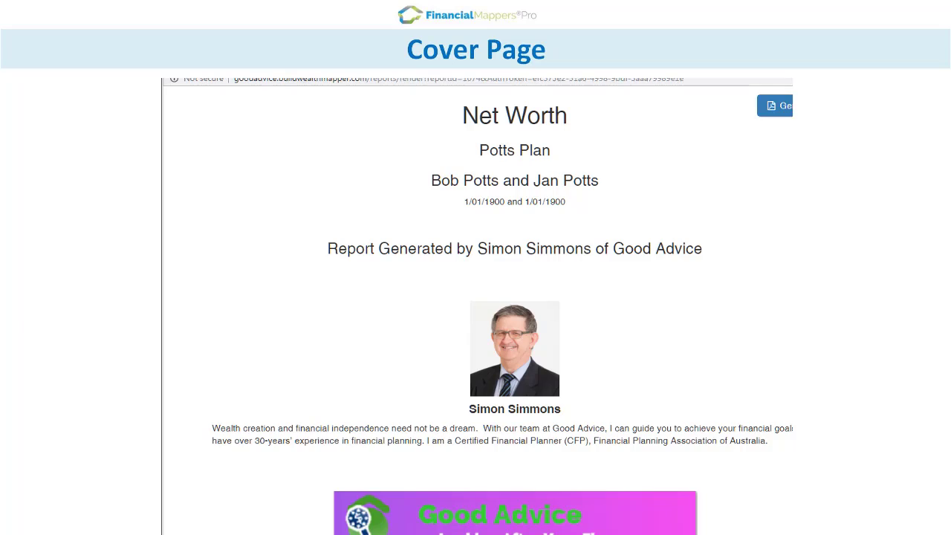
scroll(496, 306, "down", 8)
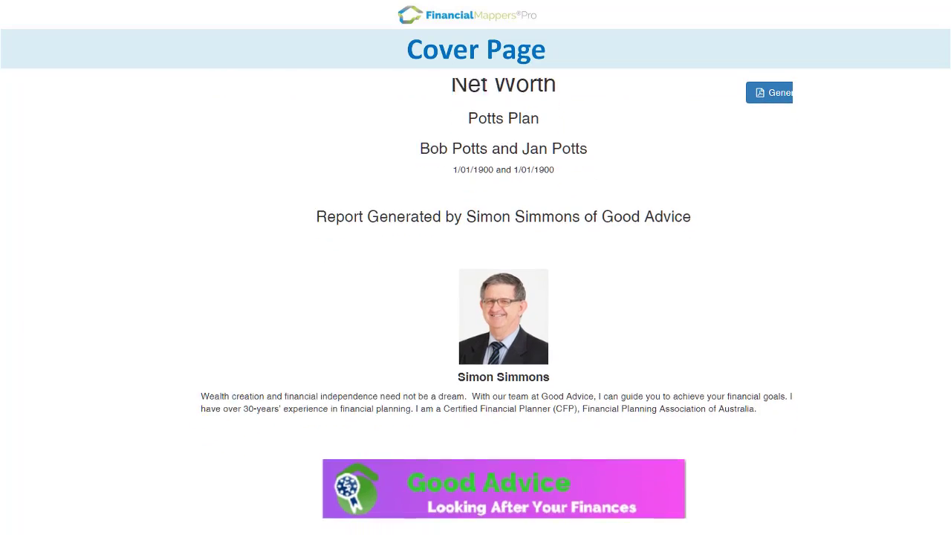
scroll(496, 306, "up", 10)
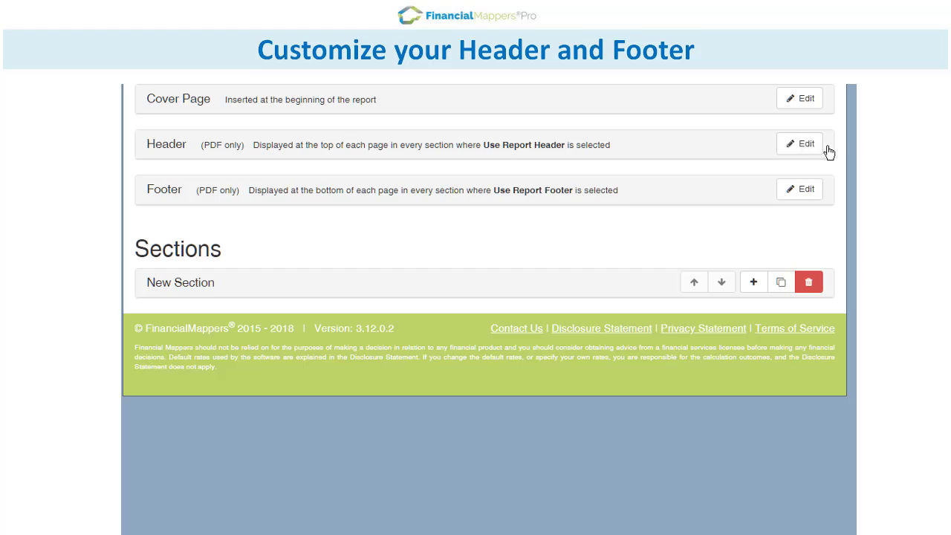
Review the report header's table row and column options, then close it unchanged.
left_click(806, 148)
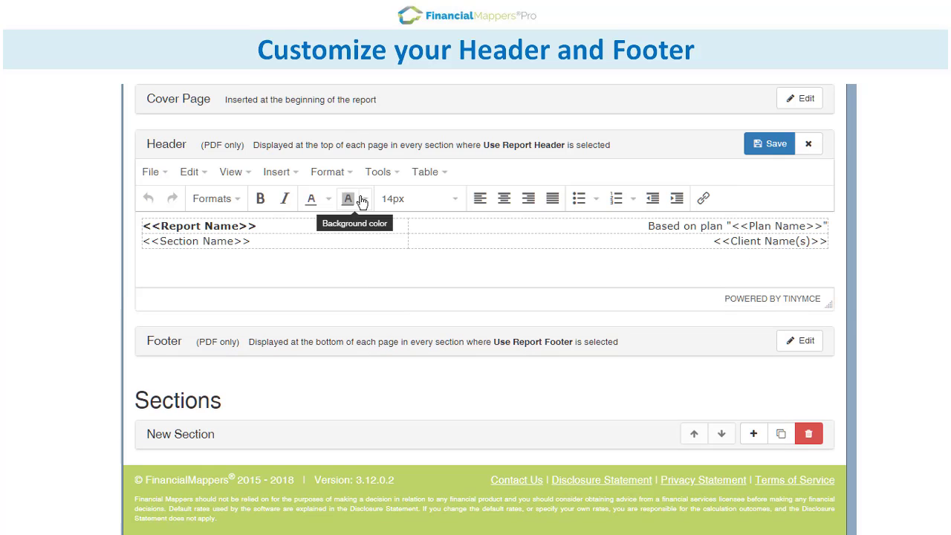
left_click(421, 173)
left_click(422, 171)
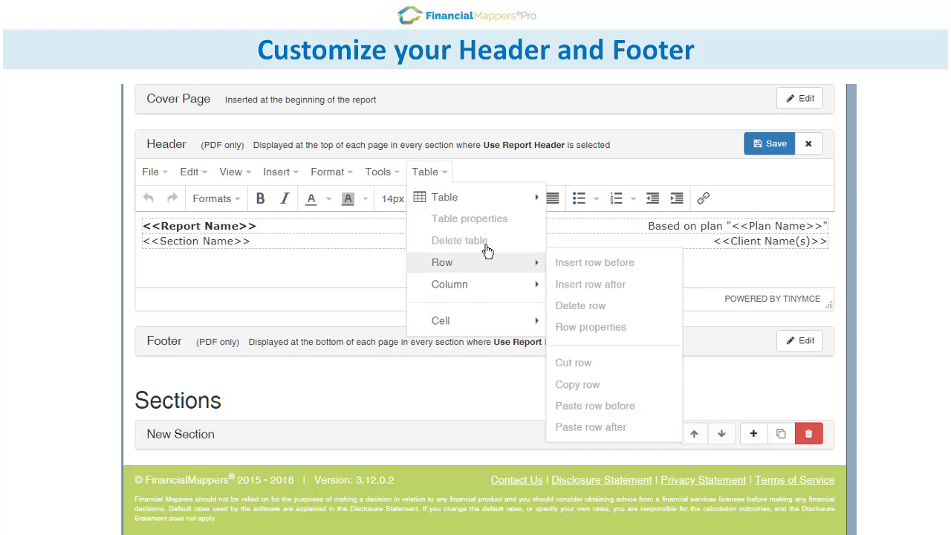
left_click(771, 147)
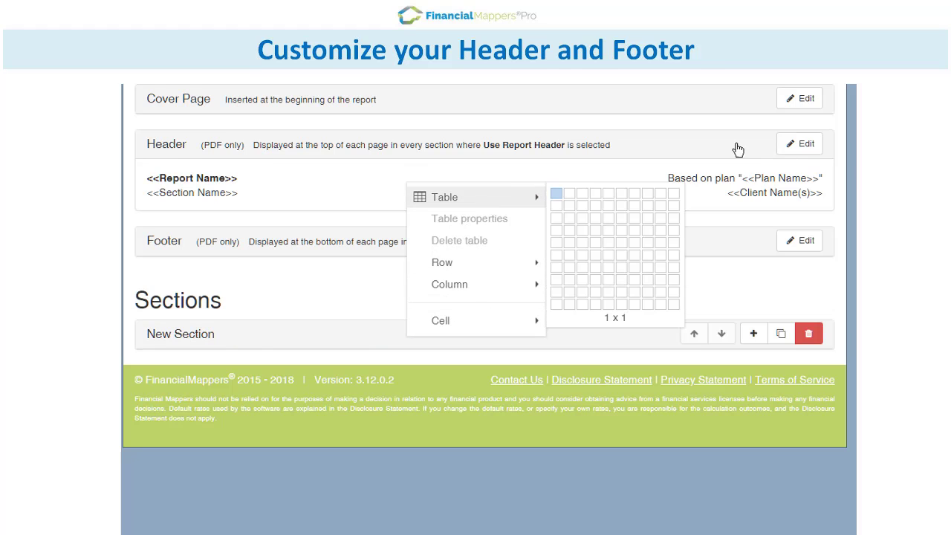
Add a footer row reading 'Good Advice ASFL: xx xxx xxx' below the generated-by line and save.
left_click_drag(318, 338, 322, 244)
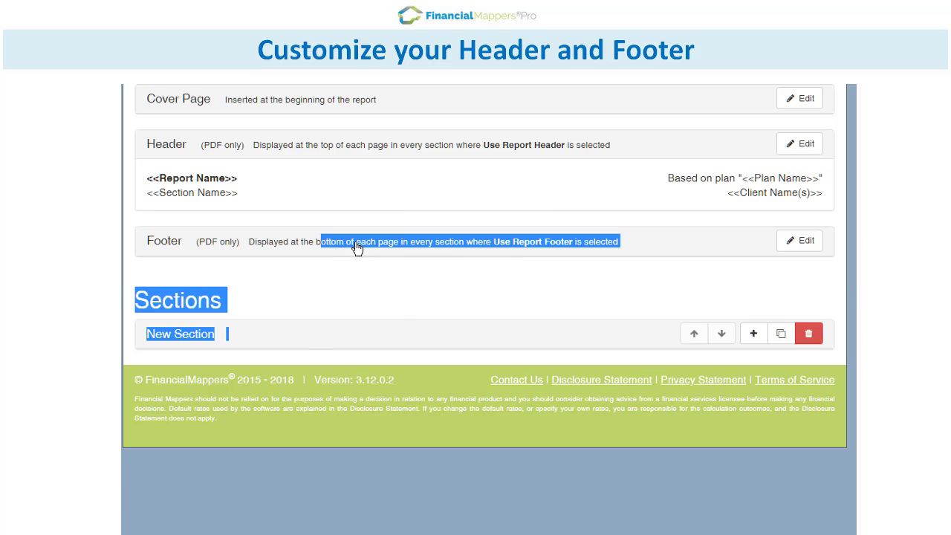
left_click(357, 246)
left_click(804, 246)
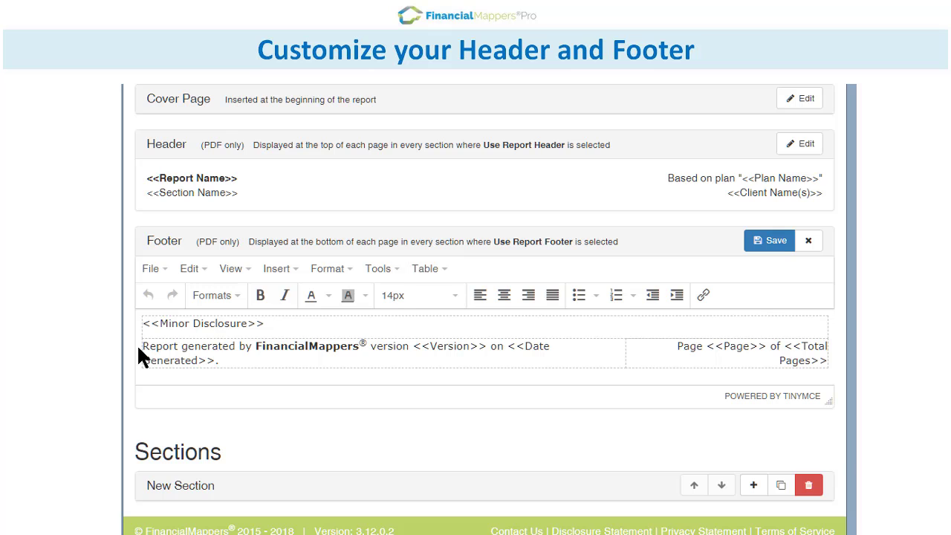
left_click_drag(140, 347, 815, 369)
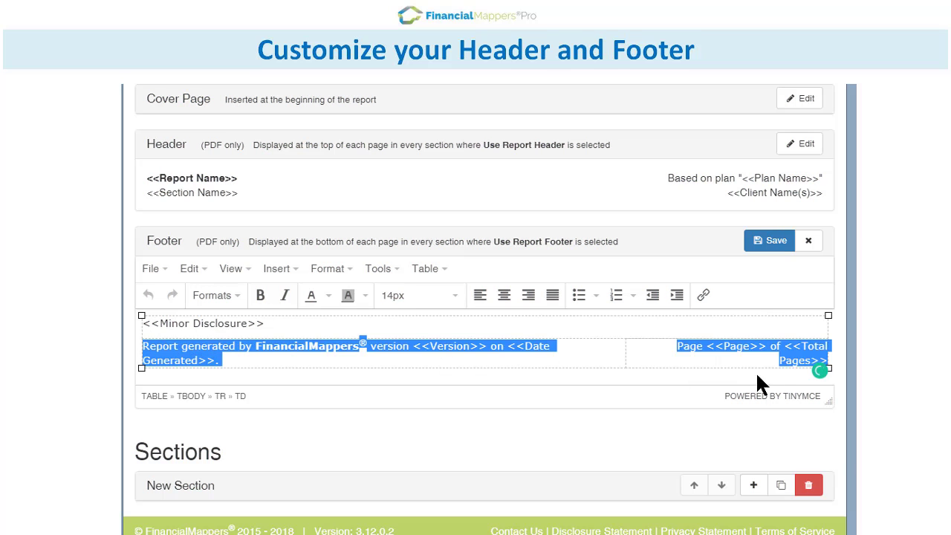
left_click(426, 268)
mouse_move(441, 359)
left_click(608, 381)
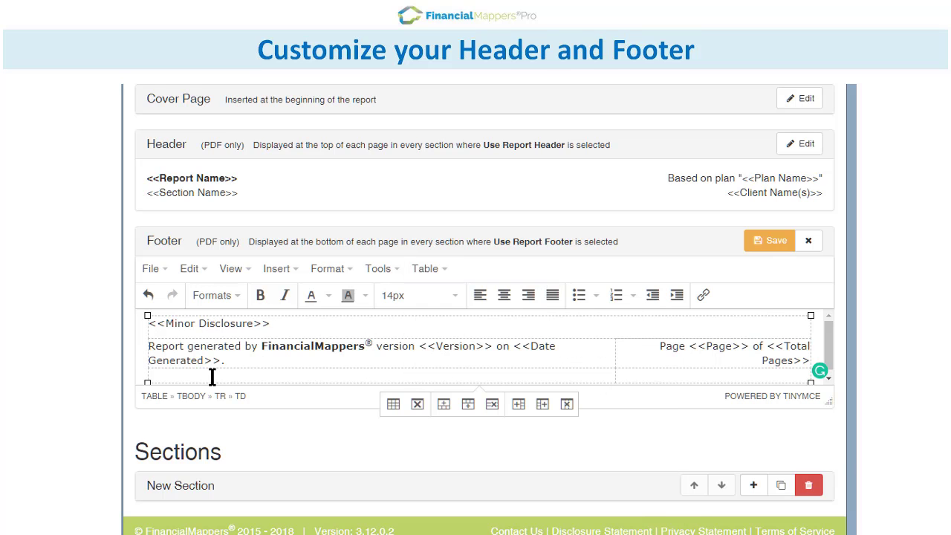
left_click(169, 375)
type("Good Advice ASFL: xx xxx xxx")
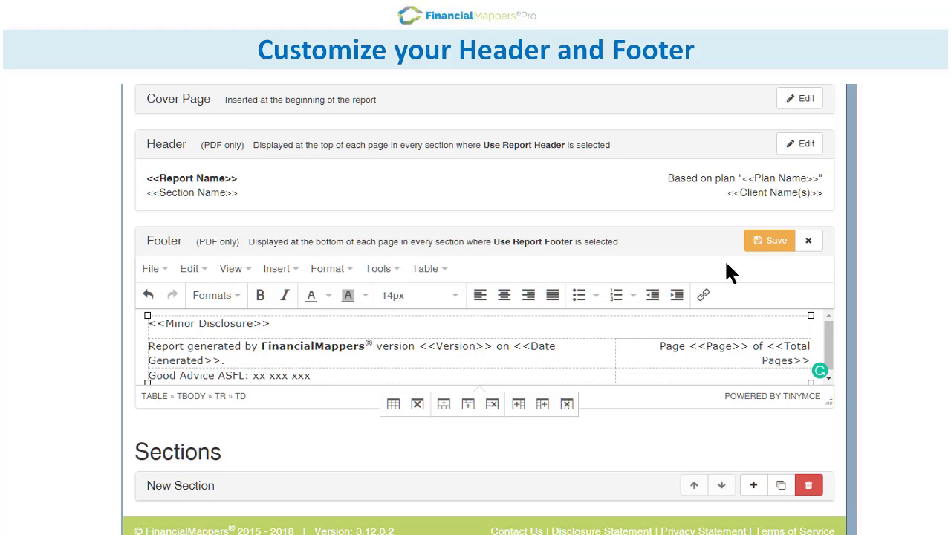
left_click(770, 240)
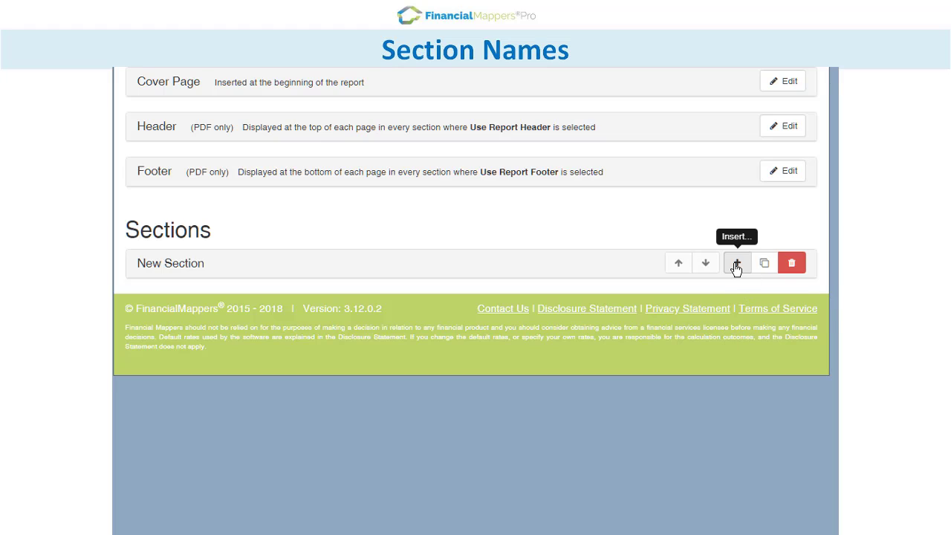
Add two new sections below the first, giving the report three sections.
left_click(736, 264)
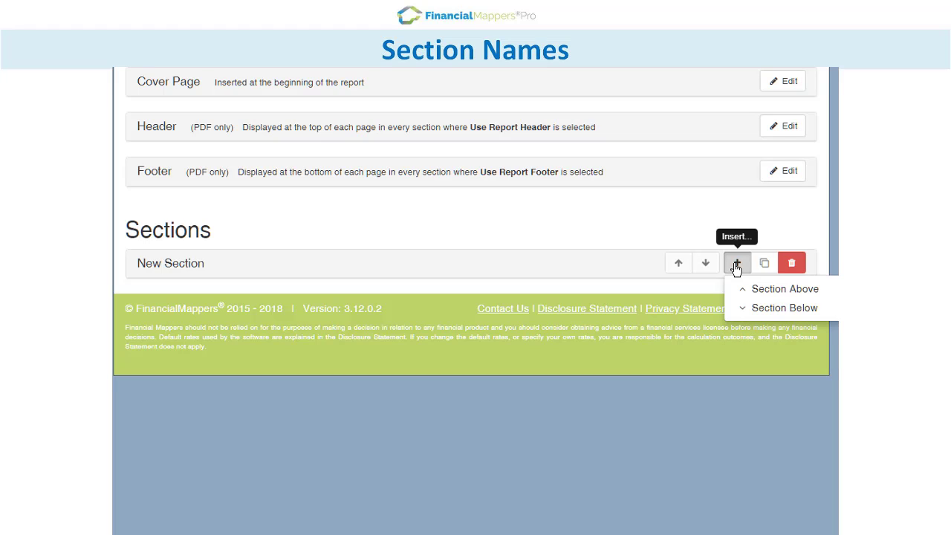
left_click(773, 309)
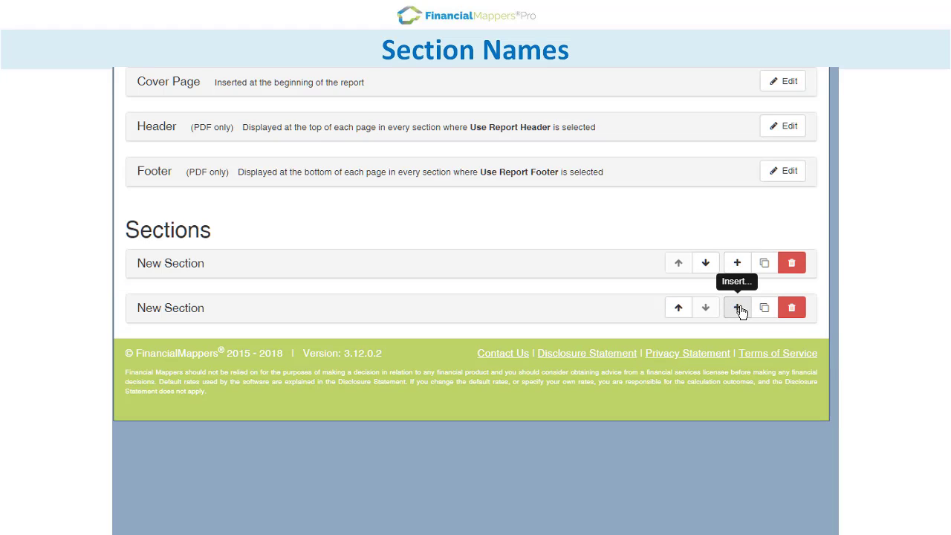
left_click(738, 307)
left_click(768, 350)
Rename the first section heading to Introduction and the second to Objectives.
left_click(417, 269)
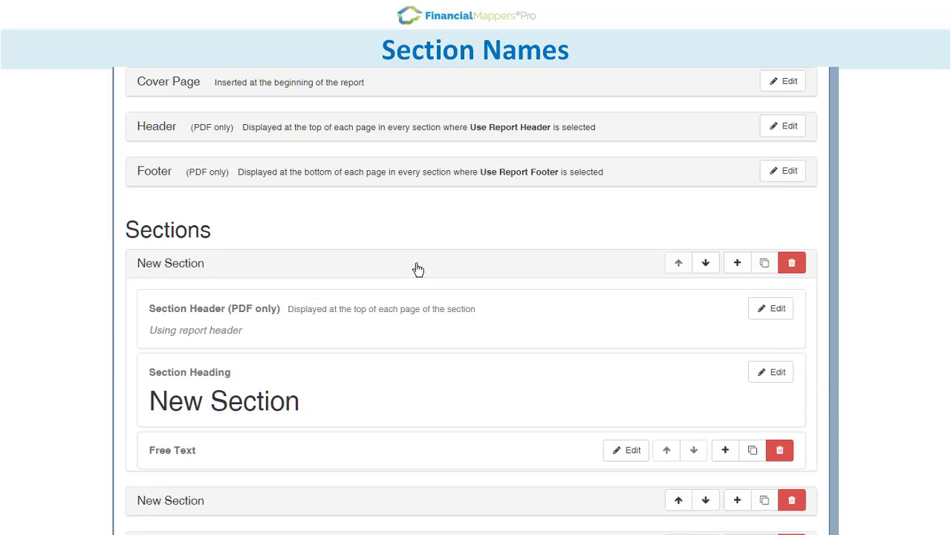
left_click(780, 373)
type("In")
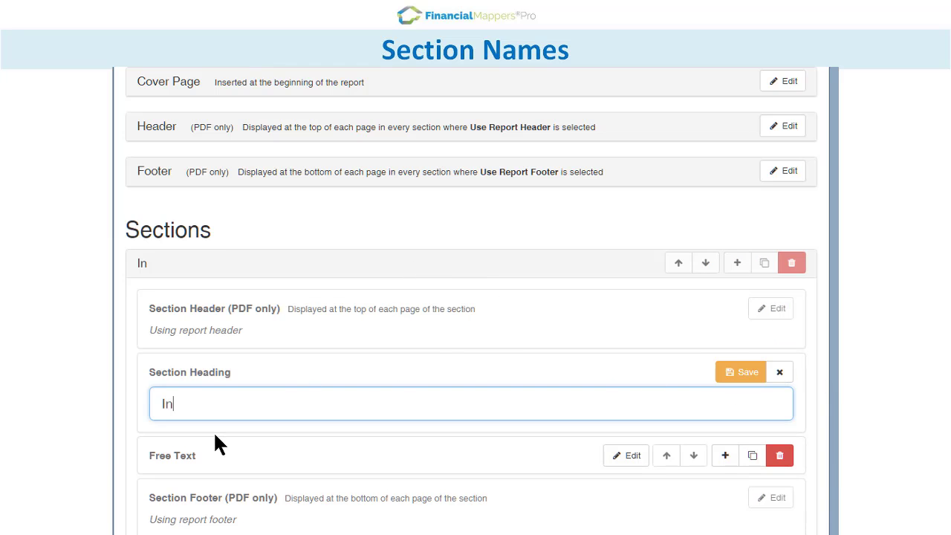
type("troduction")
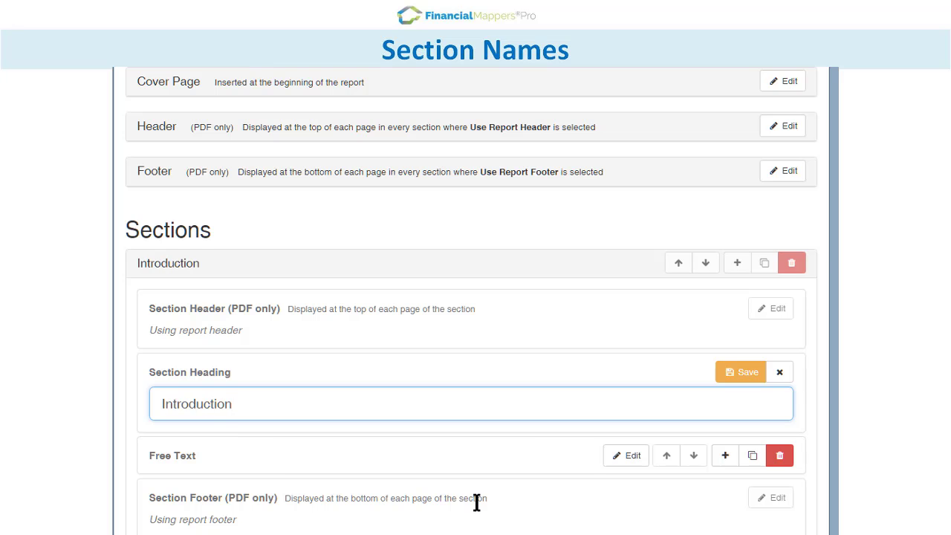
left_click(755, 373)
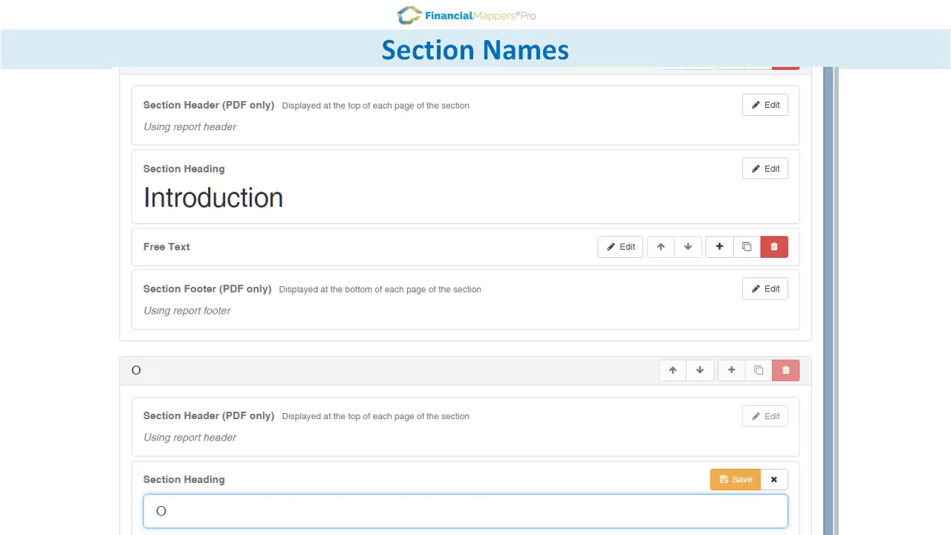
type("bjectives")
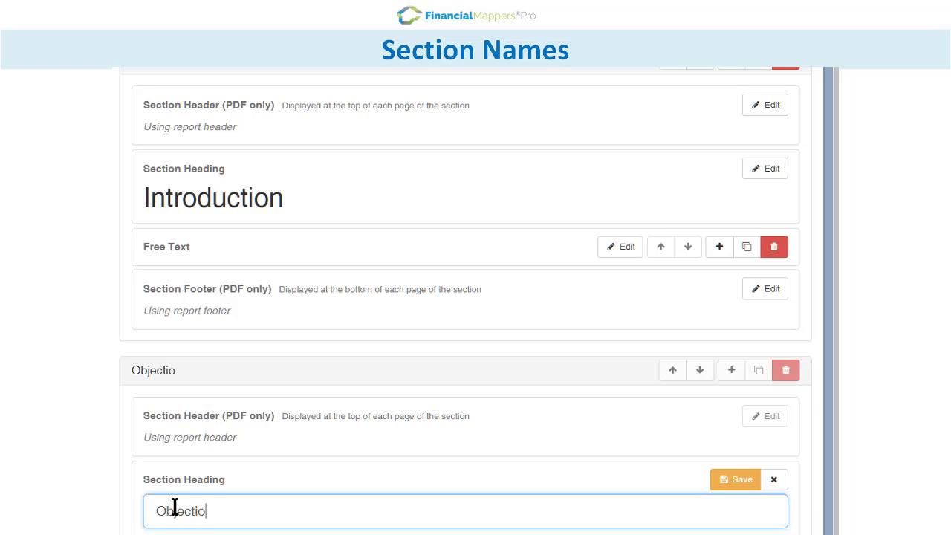
left_click(740, 483)
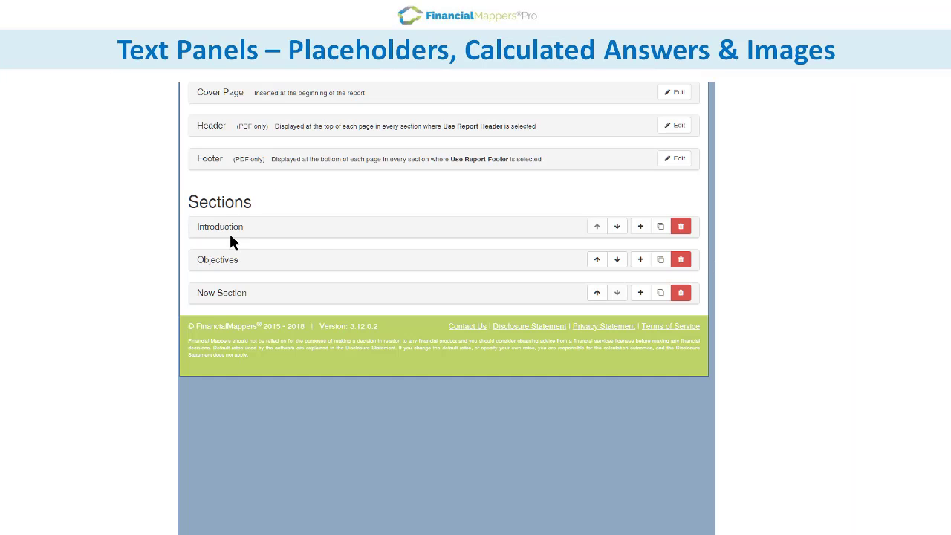
Write 'At the start of the plan, [Client Name(s)] will have net assets to the value of:'.
left_click(229, 232)
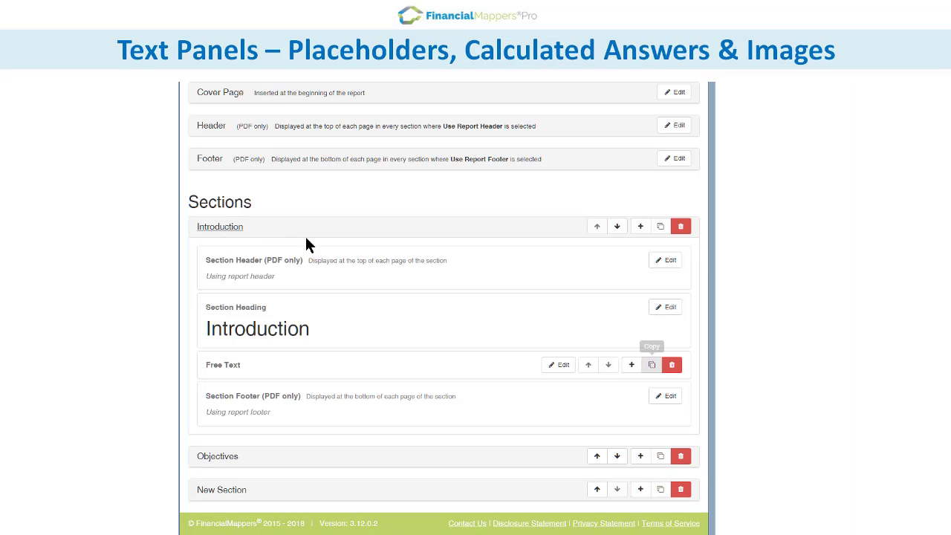
left_click(559, 364)
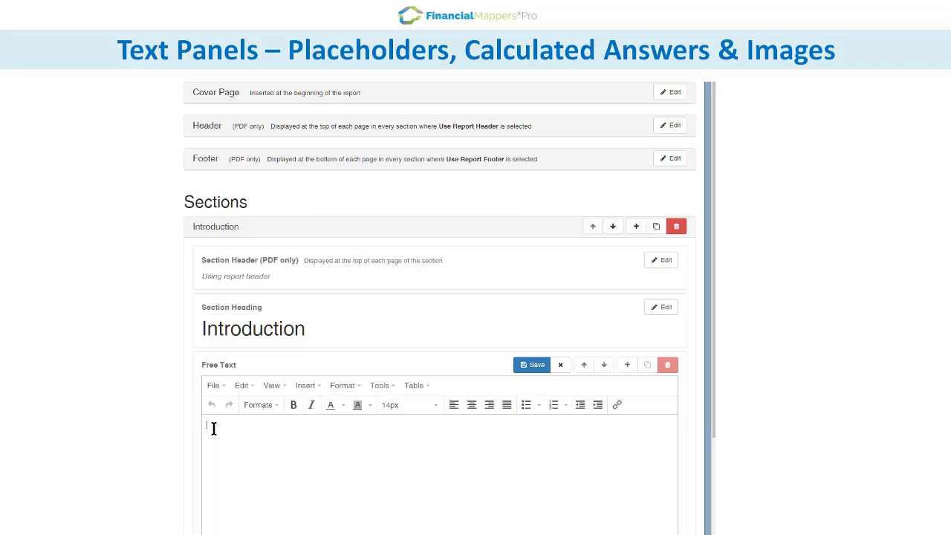
key("Return")
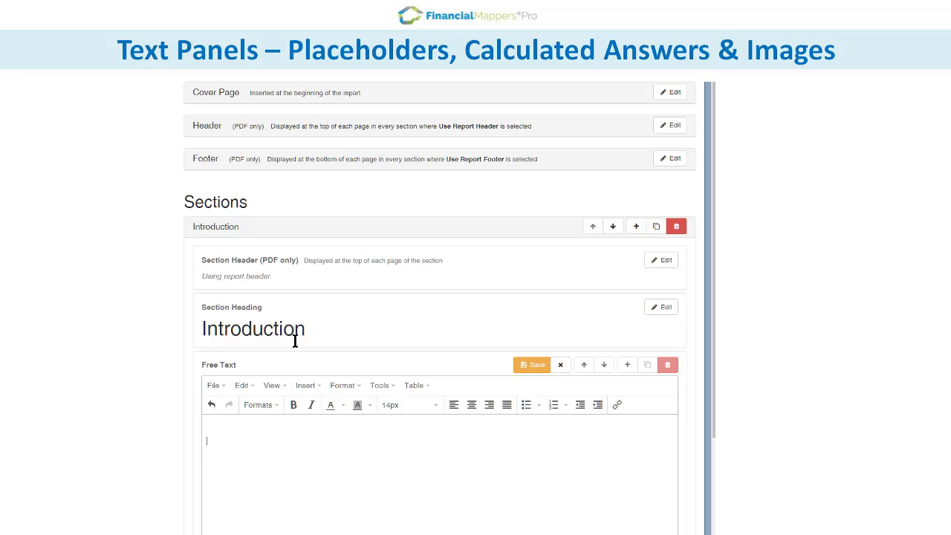
type("At the start of the plan,")
left_click(308, 385)
mouse_move(319, 514)
mouse_move(462, 467)
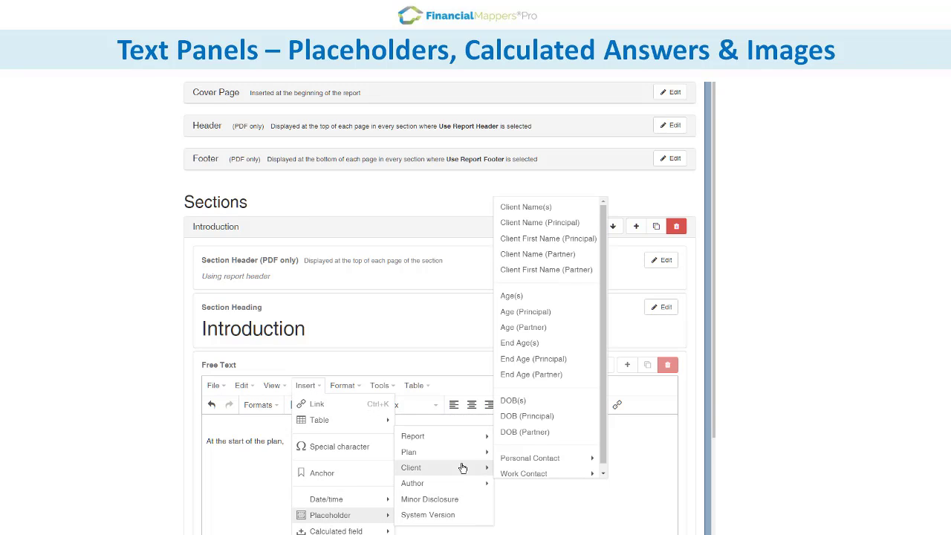
left_click(546, 209)
type("will have net ")
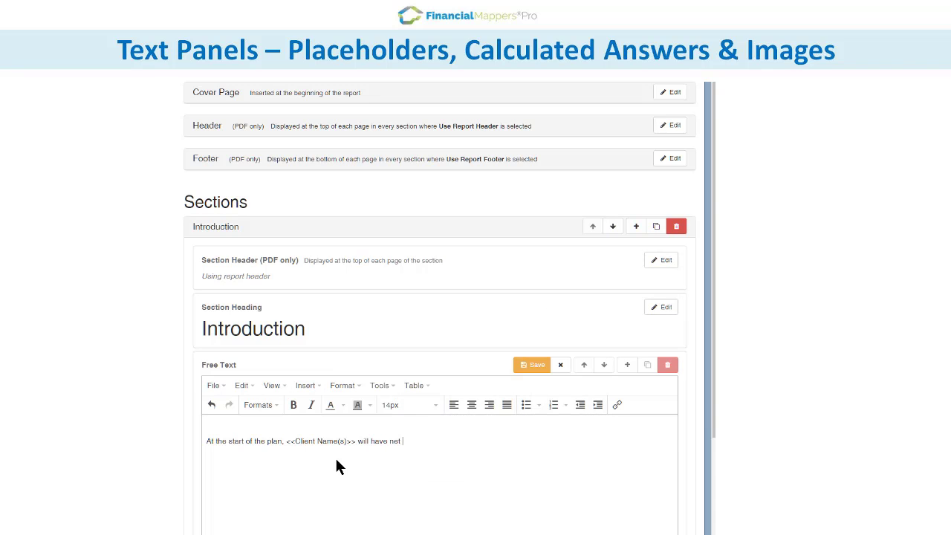
type("assets to the value of:")
key("Return")
Add bullets Home, Investments and Retirement Funds, each with its starting net value placeholder.
left_click(526, 404)
type("Home")
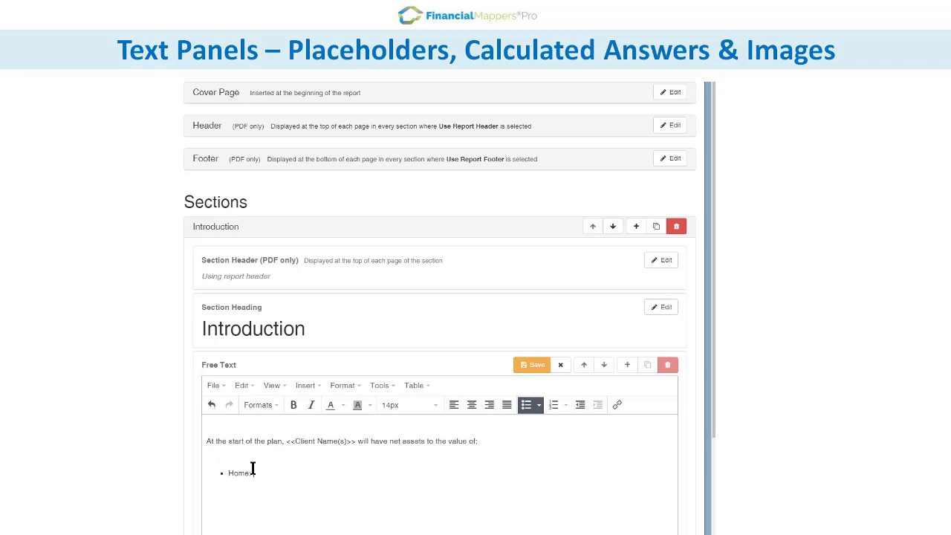
type(":")
left_click(305, 385)
mouse_move(336, 530)
mouse_move(440, 531)
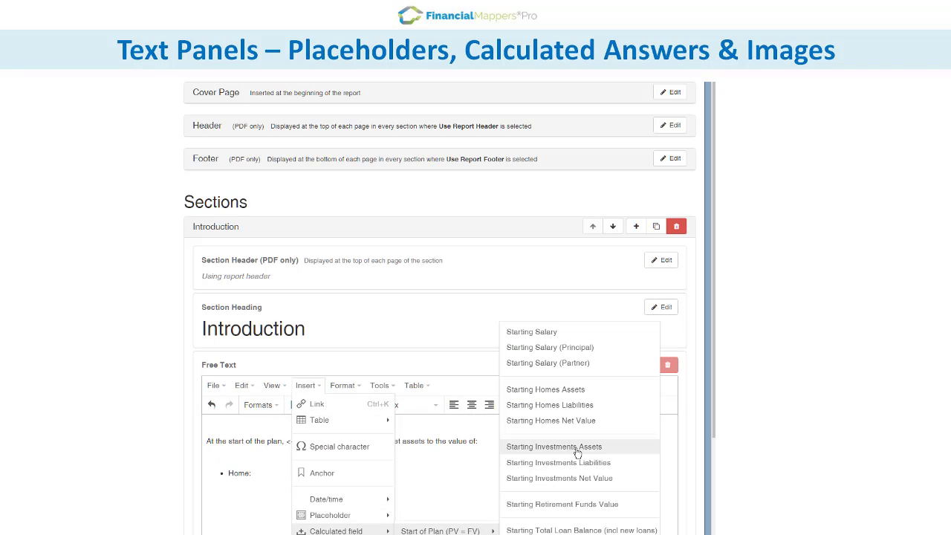
left_click(587, 420)
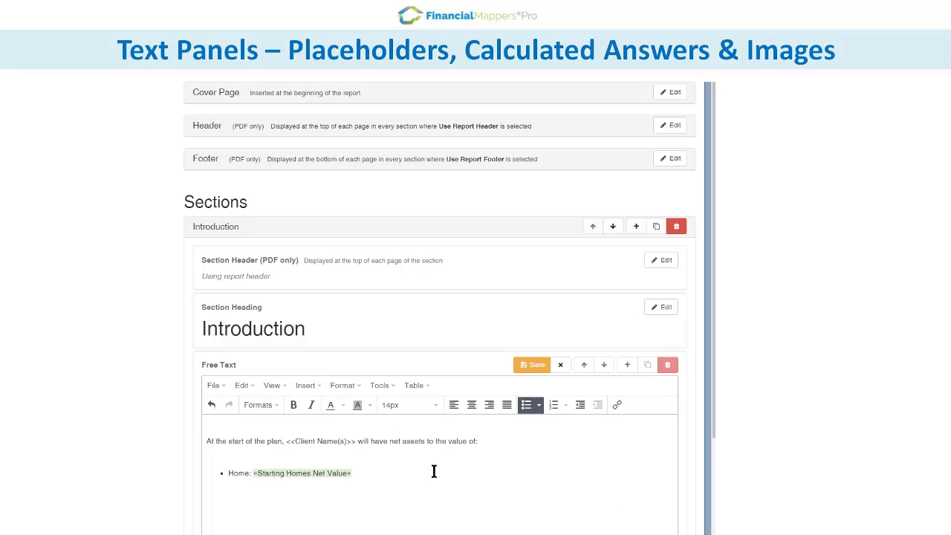
key("Return")
type("Investments:")
left_click(306, 385)
mouse_move(336, 530)
mouse_move(440, 530)
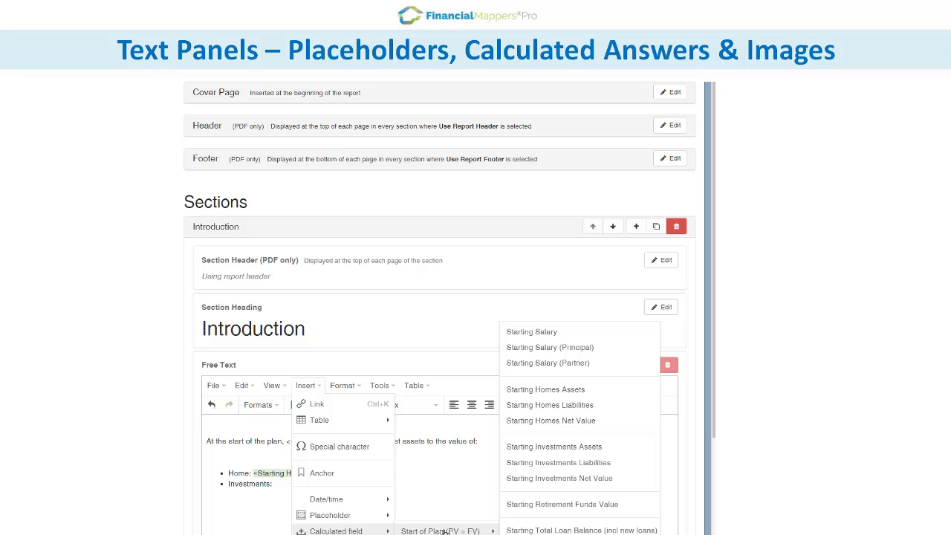
left_click(569, 480)
key("Return")
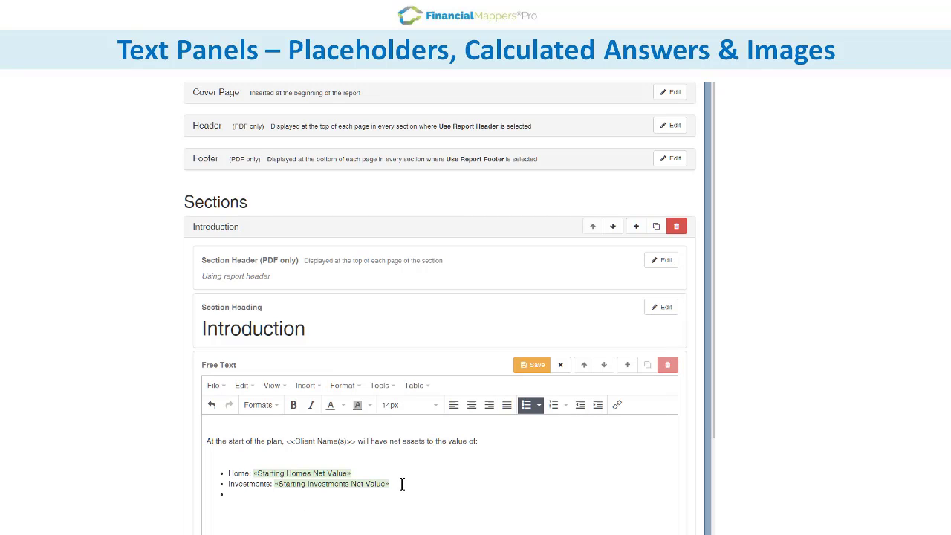
type("Retirement Funds:")
left_click(305, 385)
mouse_move(336, 530)
mouse_move(440, 530)
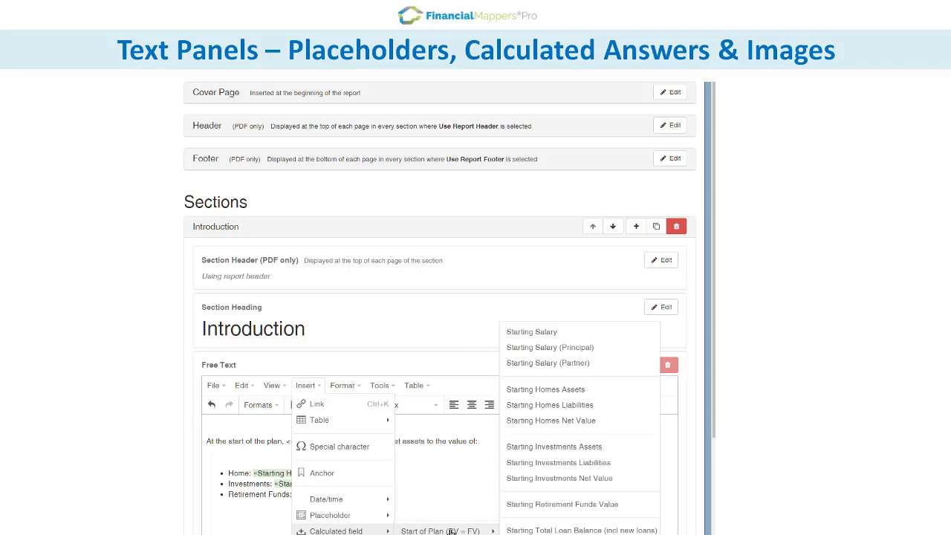
left_click(539, 510)
Add a small centred target image below the list and save the free text.
key("Return")
key("Return")
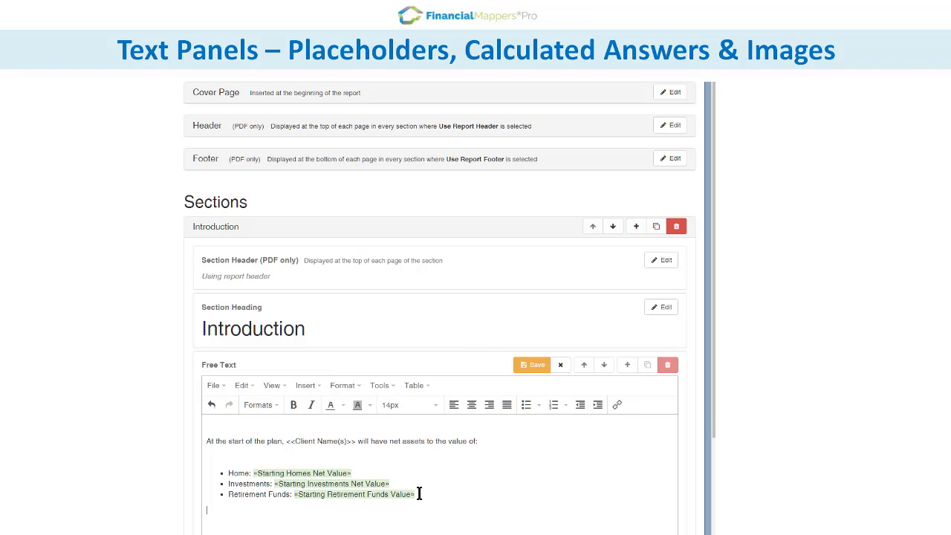
left_click(471, 404)
key("ctrl+v")
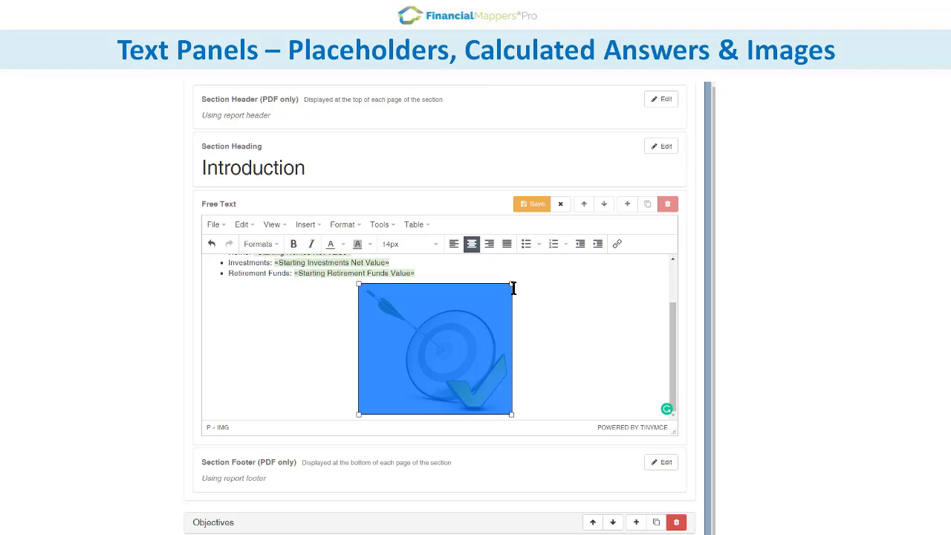
left_click_drag(512, 288, 443, 349)
left_click(529, 208)
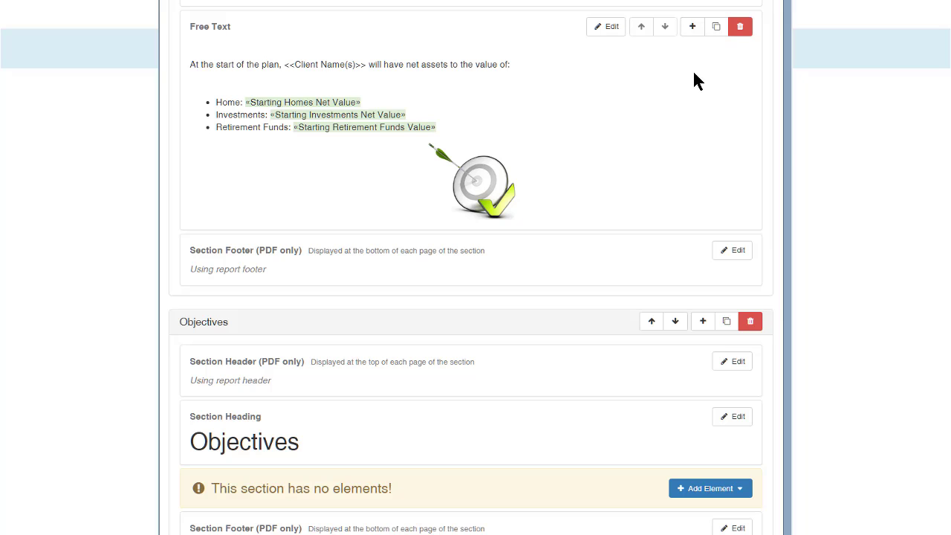
Add four Smart Panels below the Introduction free text.
left_click(691, 22)
left_click(730, 102)
left_click(692, 16)
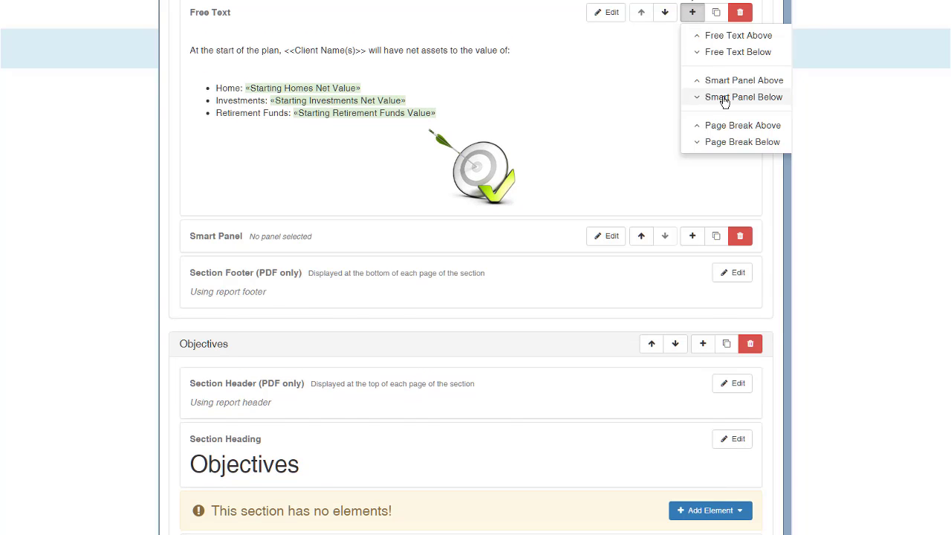
left_click(730, 101)
left_click(685, 17)
left_click(720, 98)
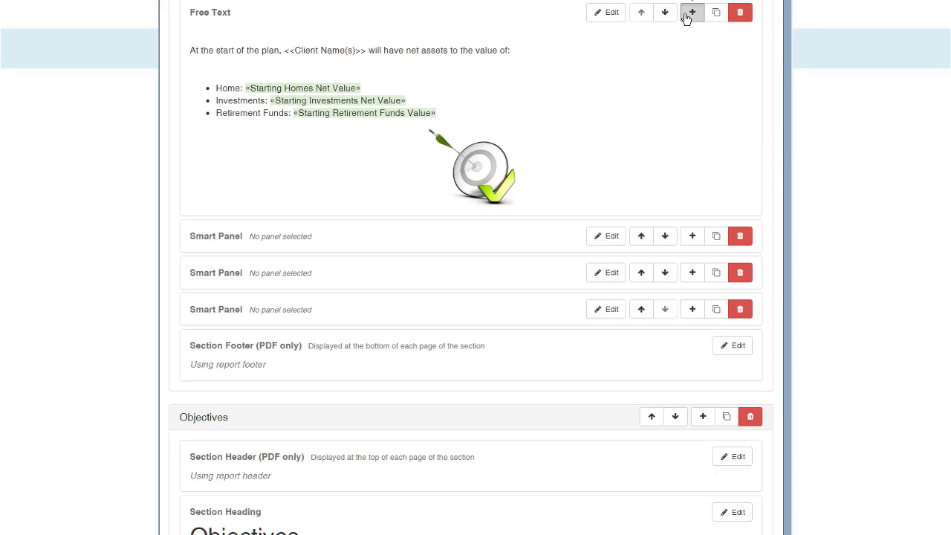
left_click(690, 13)
left_click(750, 99)
Set the first panel to Progress Report - Net Investments & Retirement Funds (PV).
left_click(606, 236)
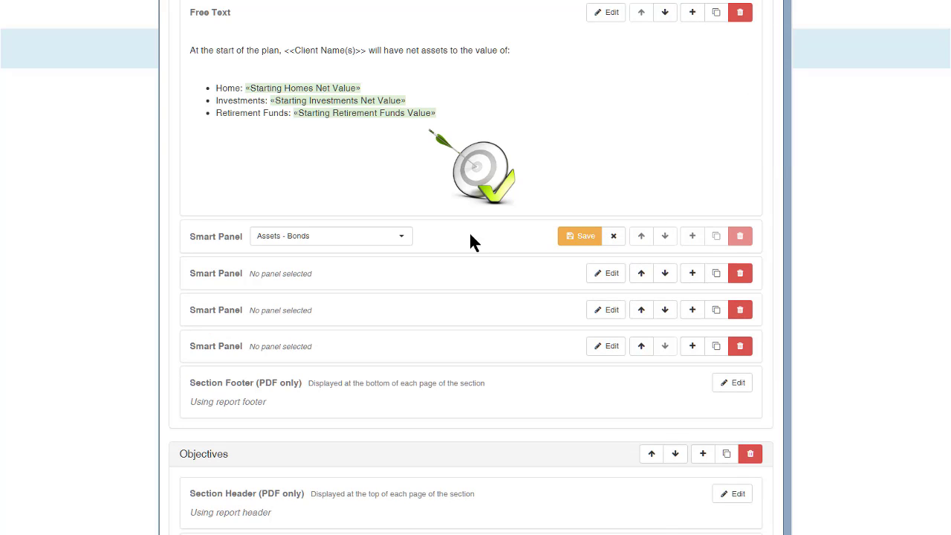
left_click(401, 237)
scroll(410, 290, "down", 2)
scroll(411, 289, "down", 10)
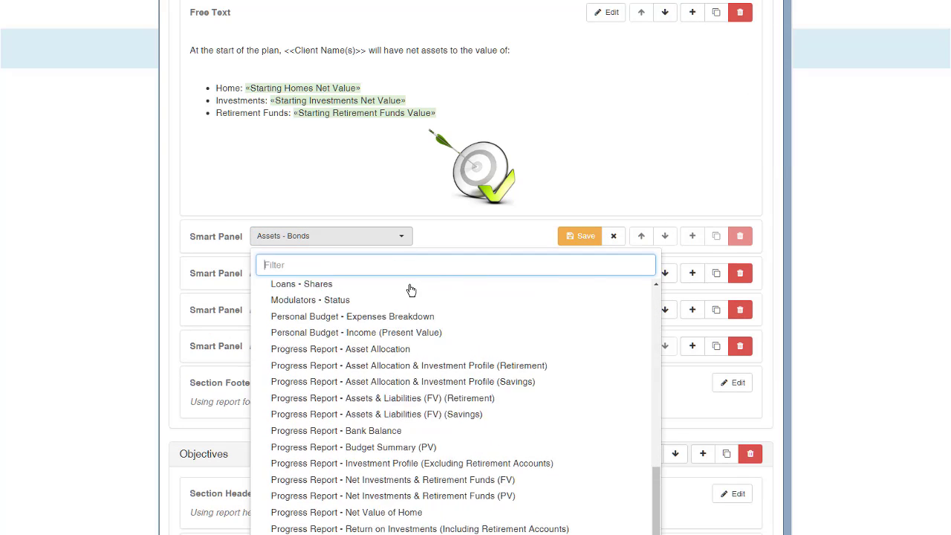
scroll(424, 334, "down", 2)
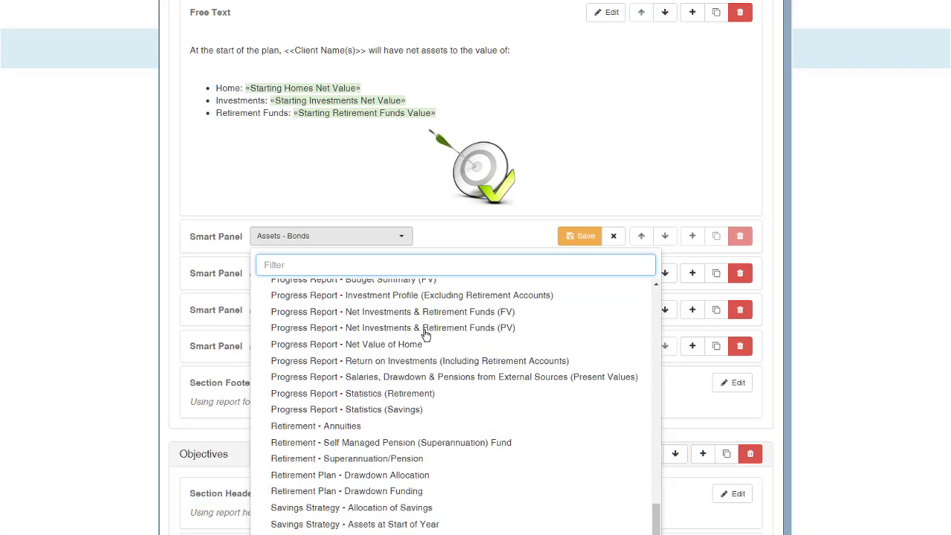
left_click(438, 332)
left_click(577, 238)
Set the second panel to Progress Report - Net Investments & Retirement Funds (FV).
left_click(609, 272)
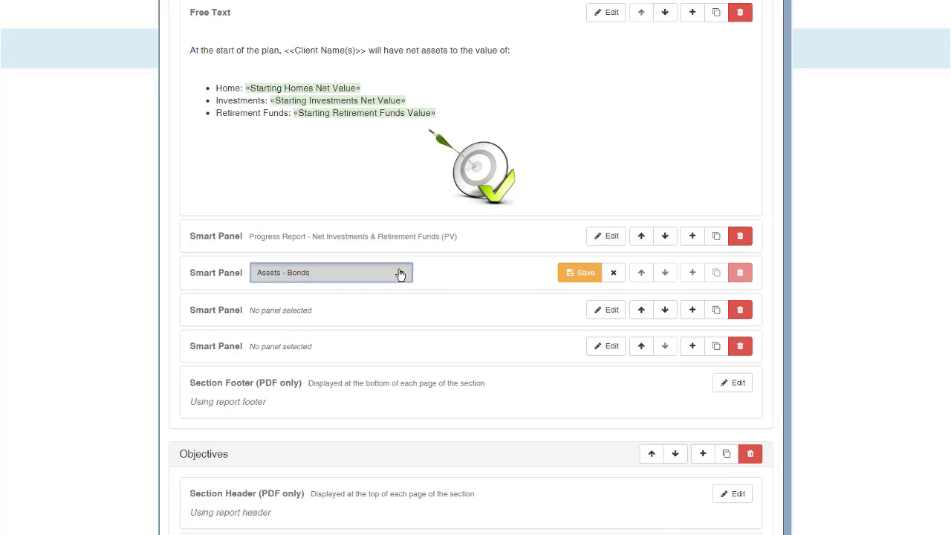
left_click(399, 272)
scroll(403, 276, "down", 4)
scroll(402, 276, "down", 10)
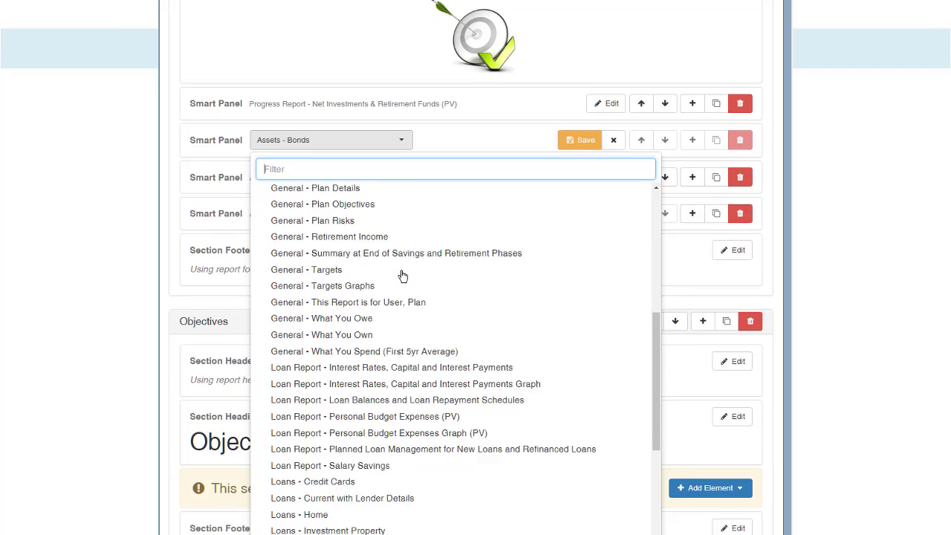
scroll(460, 287, "down", 3)
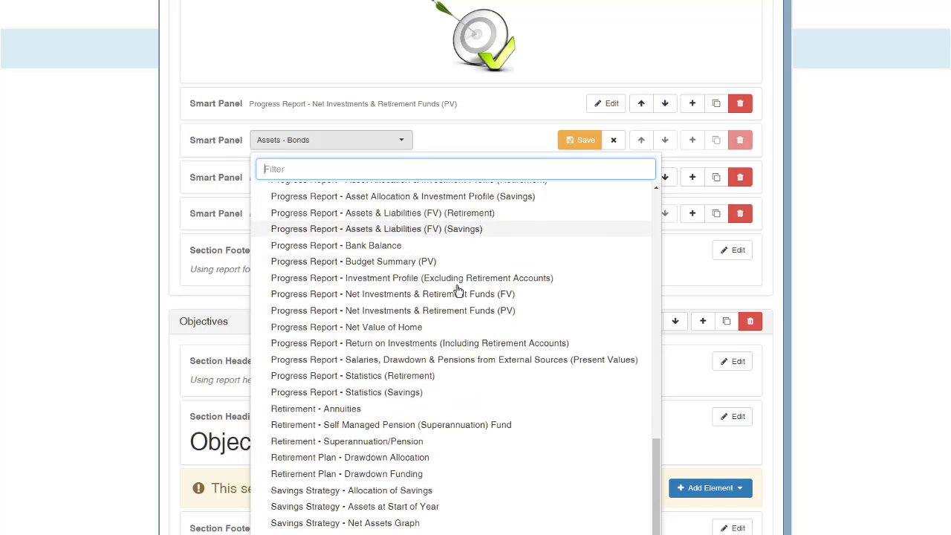
left_click(456, 293)
left_click(580, 141)
Set the third panel to Progress Report - Assets & Liabilities (FV) (Savings).
left_click(608, 177)
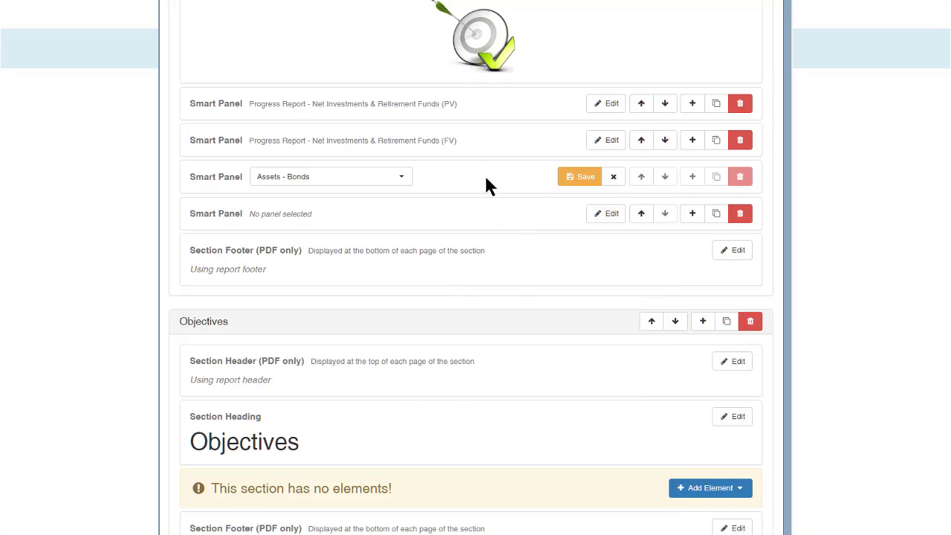
left_click(401, 177)
scroll(417, 239, "down", 5)
scroll(417, 239, "down", 6)
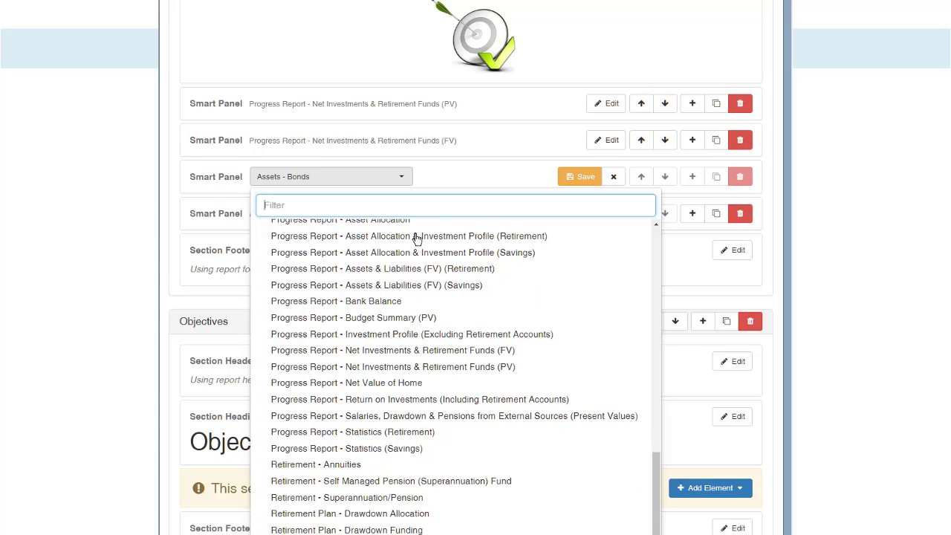
left_click(367, 289)
left_click(581, 179)
Set the fourth panel to a future-value Assets & Liabilities progress report.
left_click(609, 215)
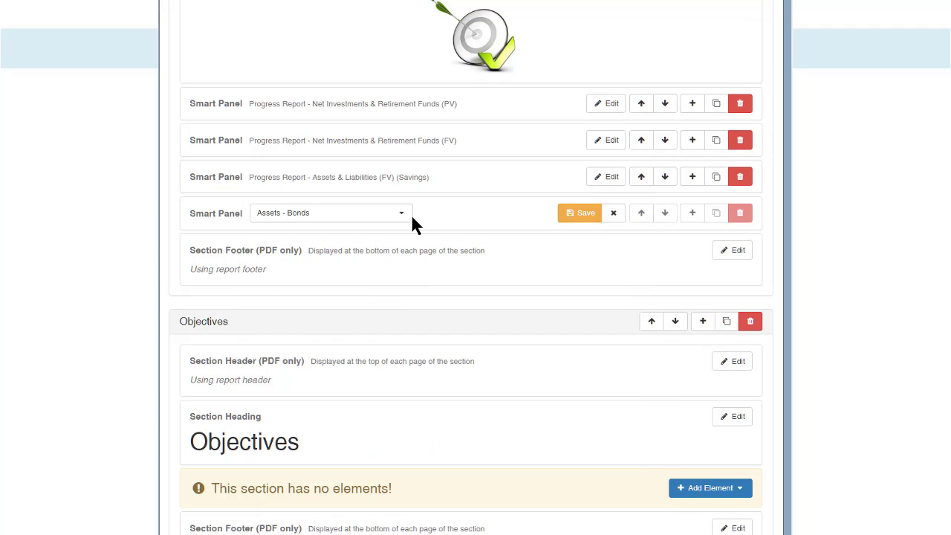
left_click(408, 216)
scroll(653, 334, "down", 2)
left_click_drag(653, 329, 646, 520)
left_click(414, 357)
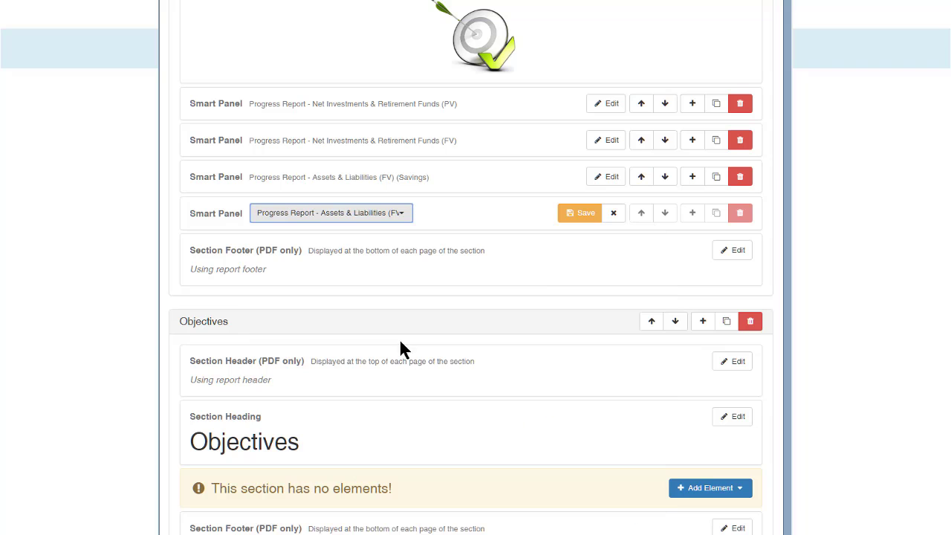
left_click(581, 216)
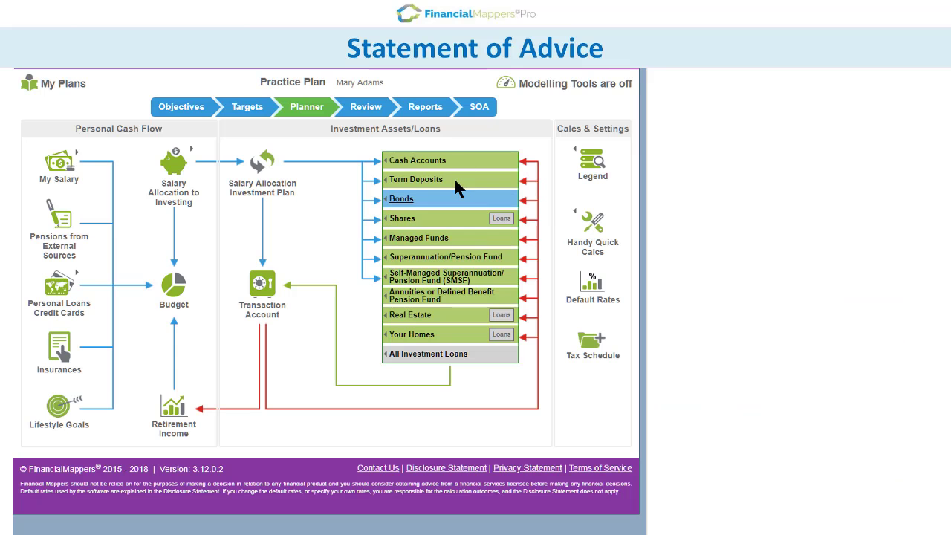
Open the Statement of Advice editor and review its Executive Summary section.
left_click(474, 115)
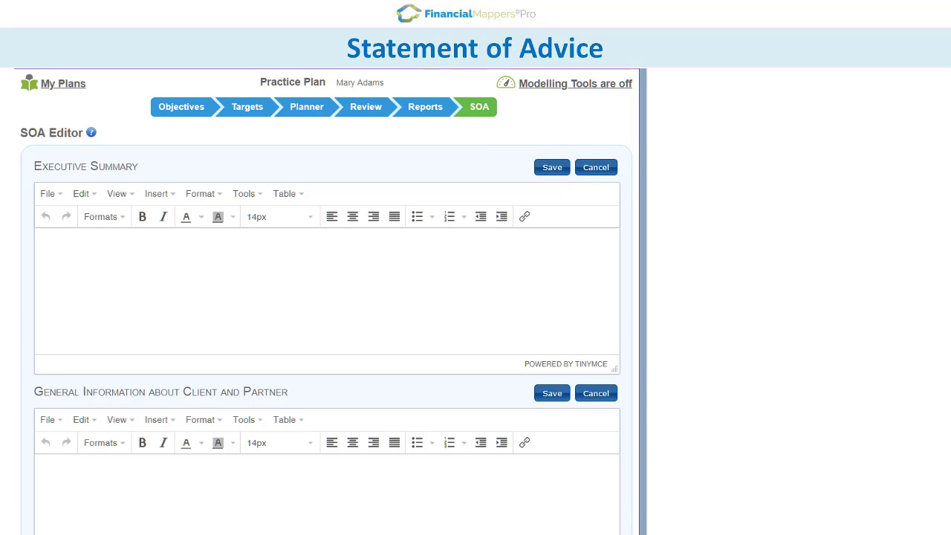
scroll(326, 297, "down", 1)
scroll(644, 444, "down", 6)
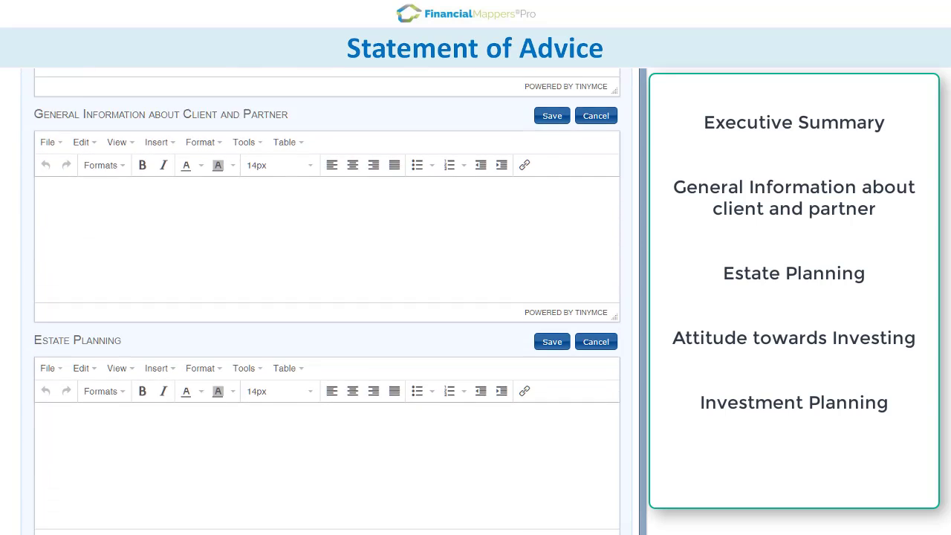
scroll(643, 476, "down", 2)
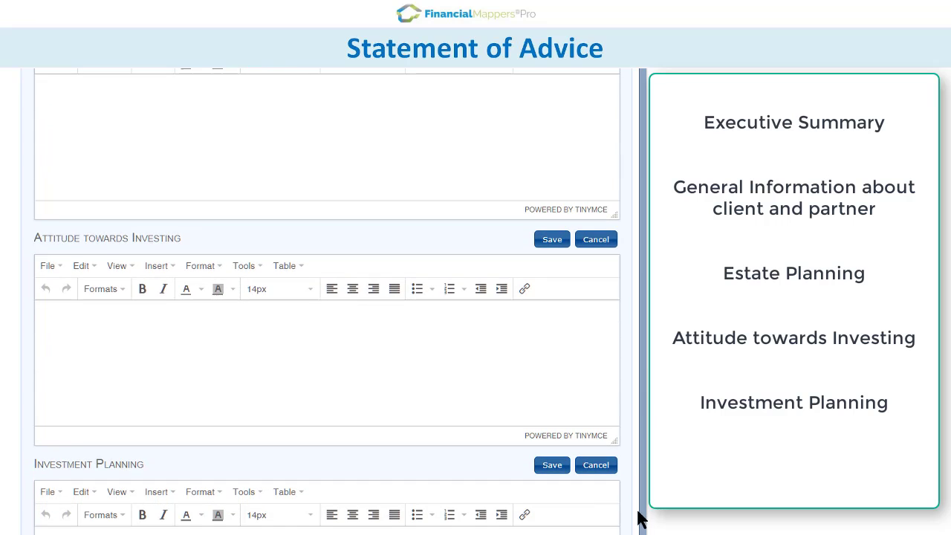
scroll(637, 490, "up", 2)
scroll(632, 391, "up", 6)
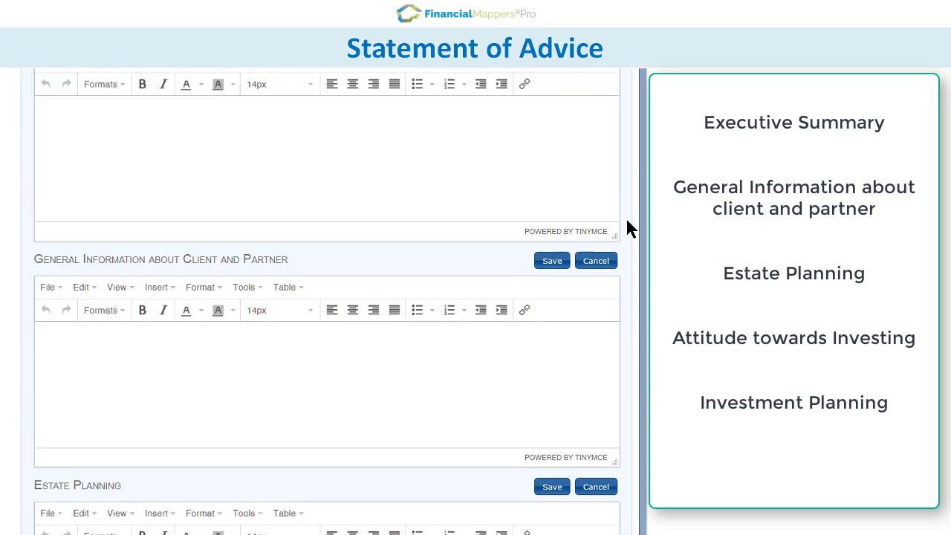
scroll(624, 178, "up", 1)
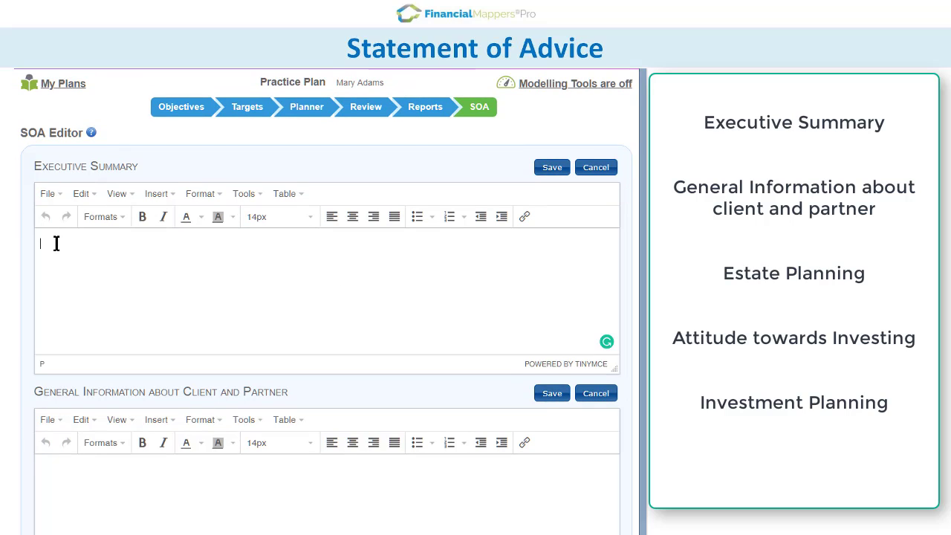
Enter 'Executive Summary' as Heading 1, then begin 'This plan has been created for' below.
type("E")
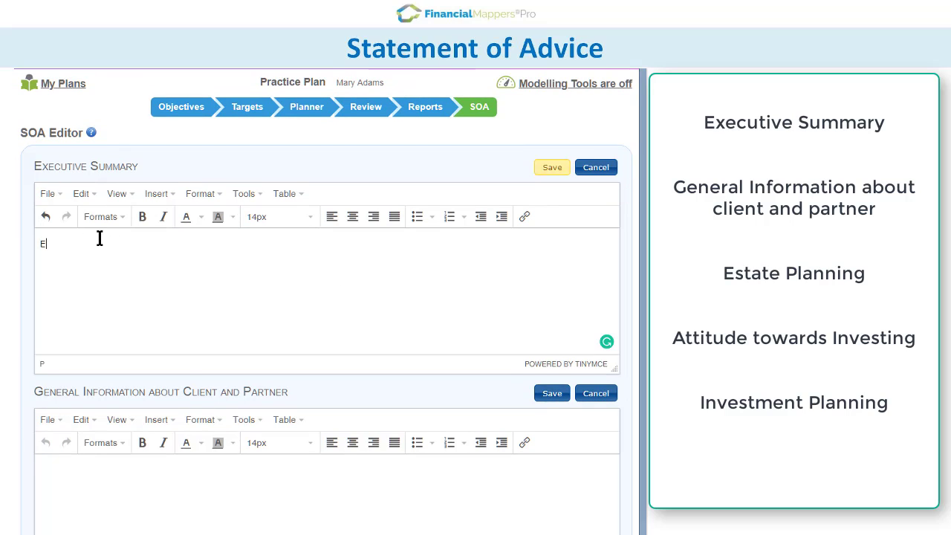
type("xecutive Summar")
left_click(121, 217)
mouse_move(121, 242)
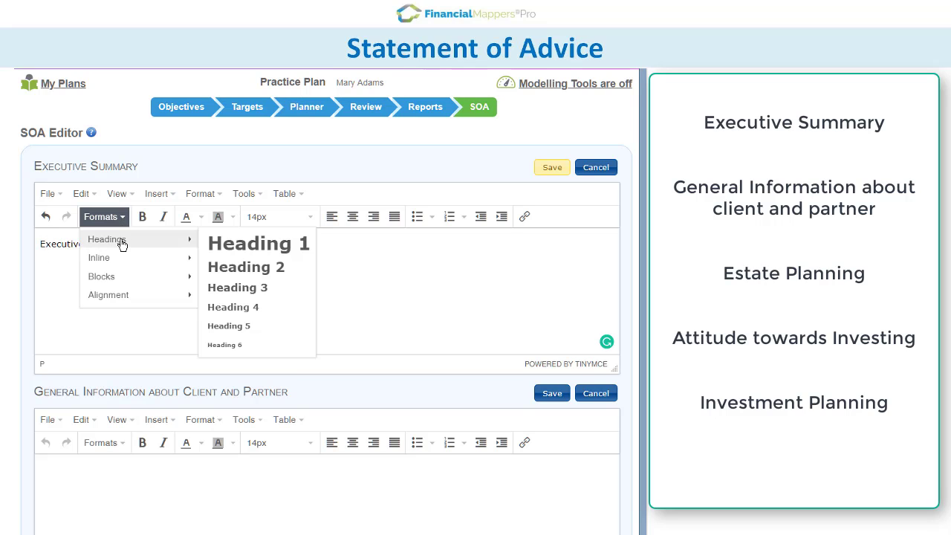
left_click(227, 247)
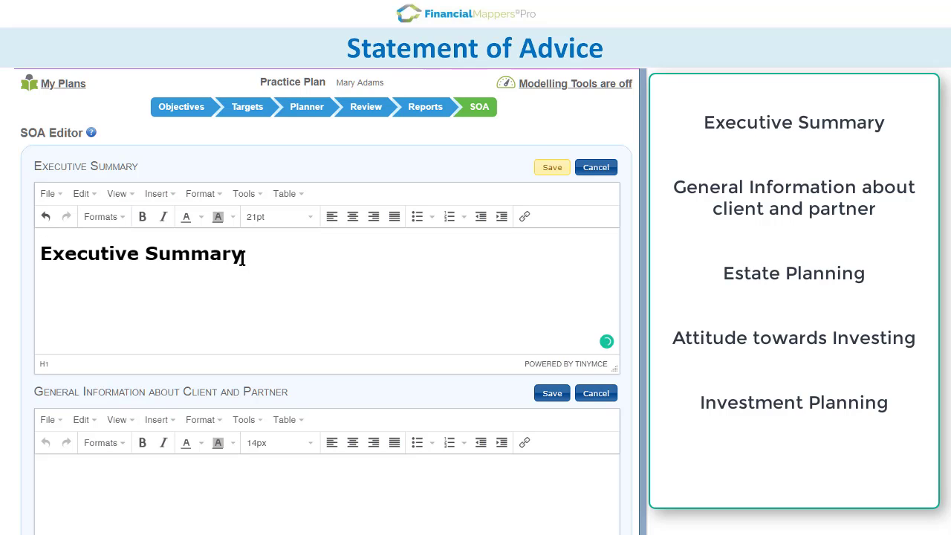
key("Return")
type("This plan has been c")
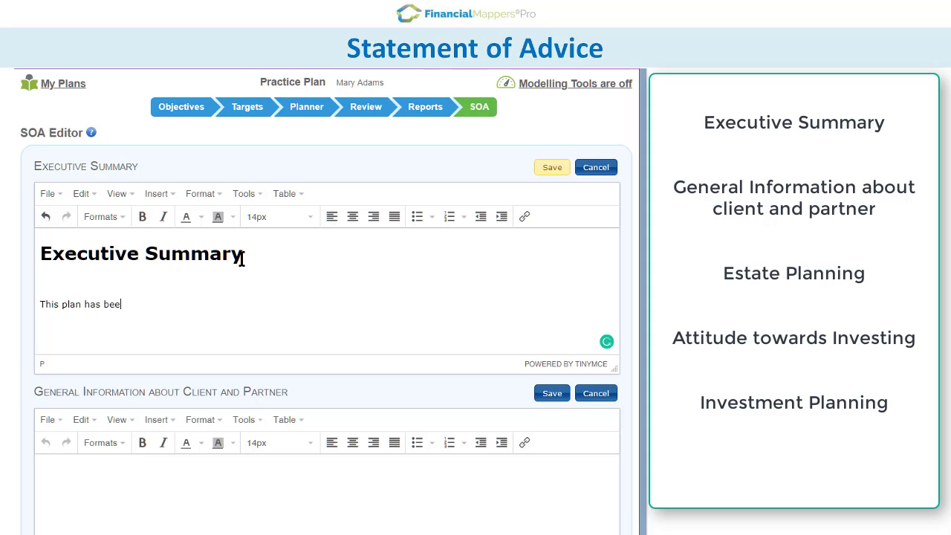
type("reated for")
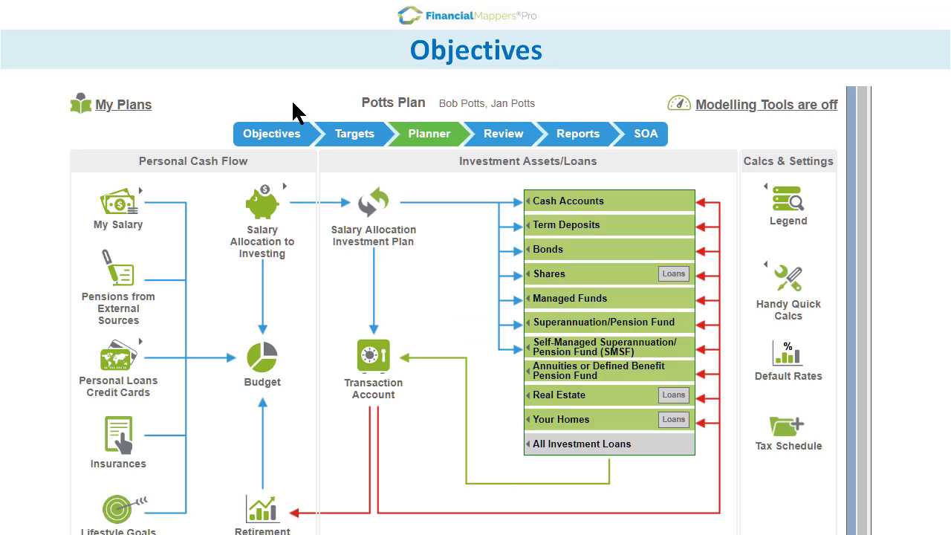
Show the Objectives page listing the retirement-income and home-upgrade objectives.
left_click(285, 132)
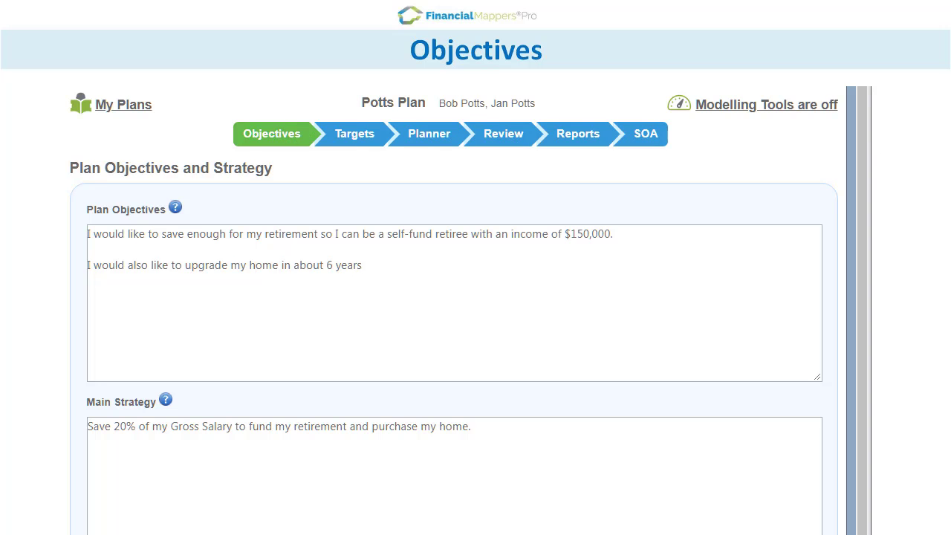
left_click_drag(863, 112, 857, 156)
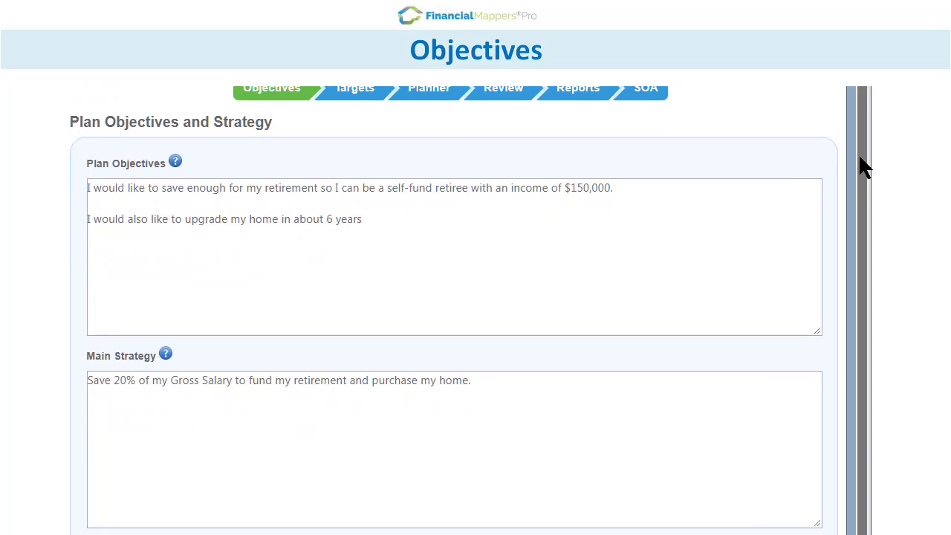